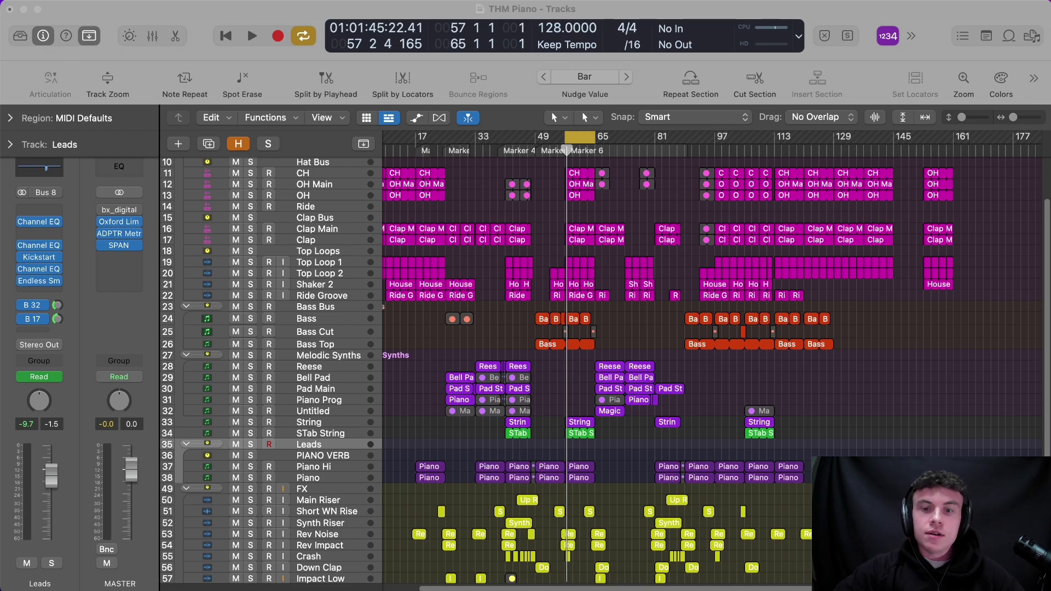
Step: Select the Piano Hi track in the Leads group and clear the region selection
click(713, 369)
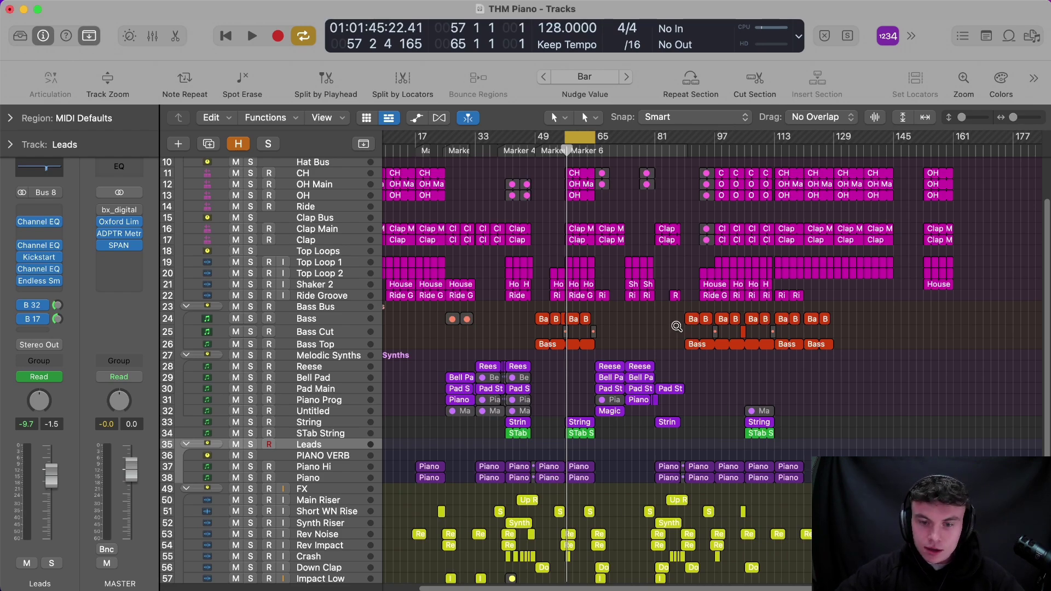
scroll(678, 329, down, 3)
scroll(637, 360, up, 2)
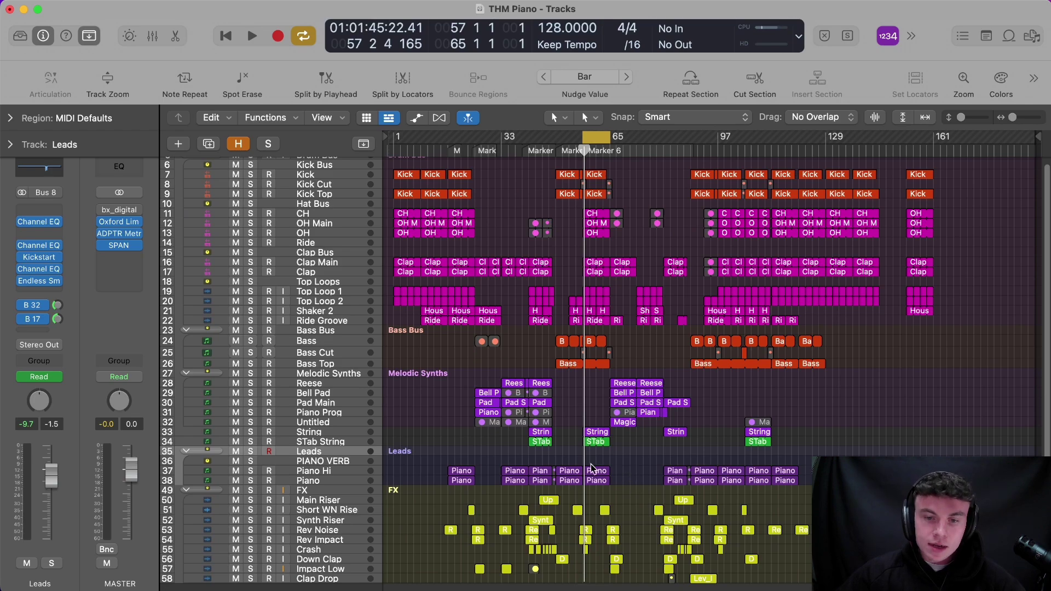
click(339, 463)
click(335, 471)
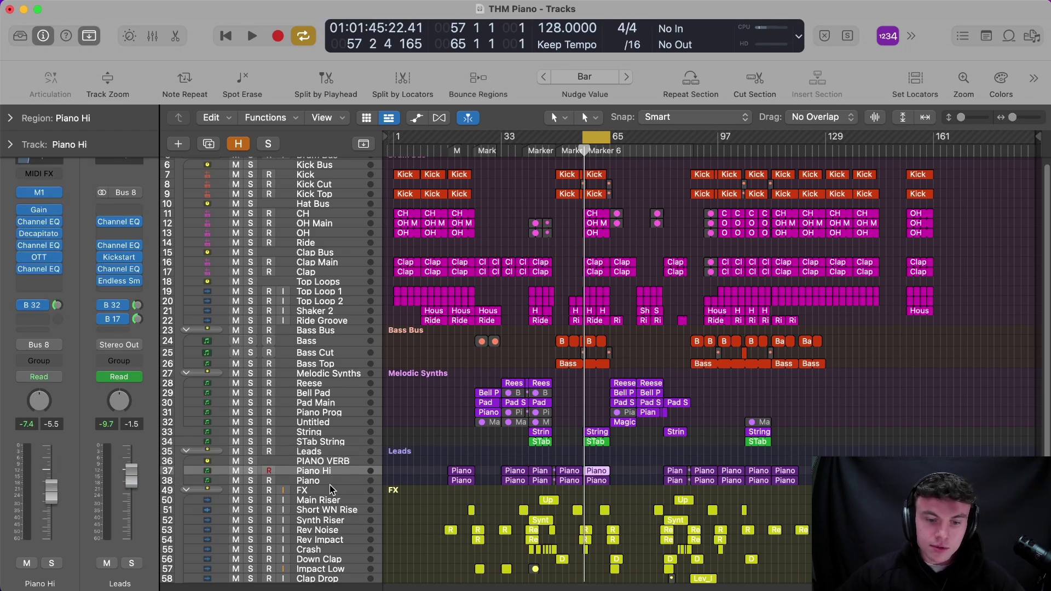
click(329, 482)
click(337, 468)
click(621, 503)
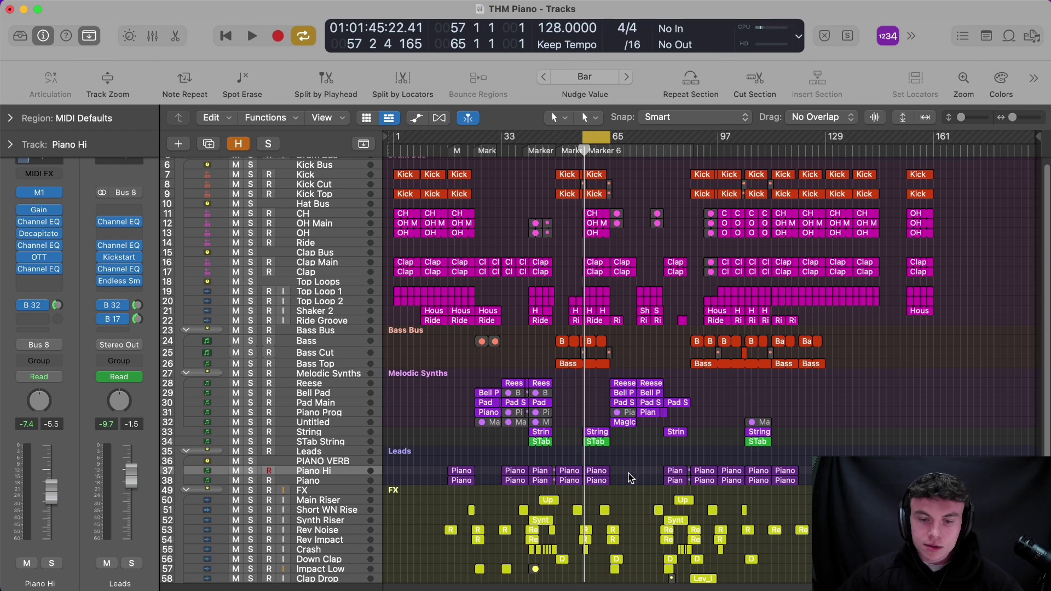
Step: Play the full arrangement from bar 57 and enlarge the view around the two piano tracks
key(space)
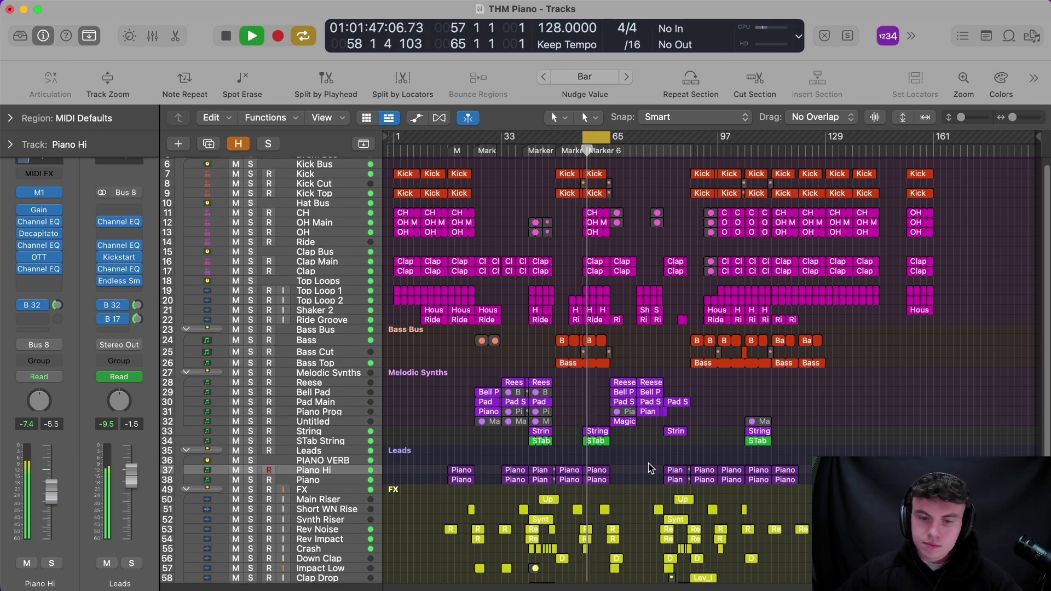
drag(726, 403, 541, 494)
scroll(747, 419, down, 1)
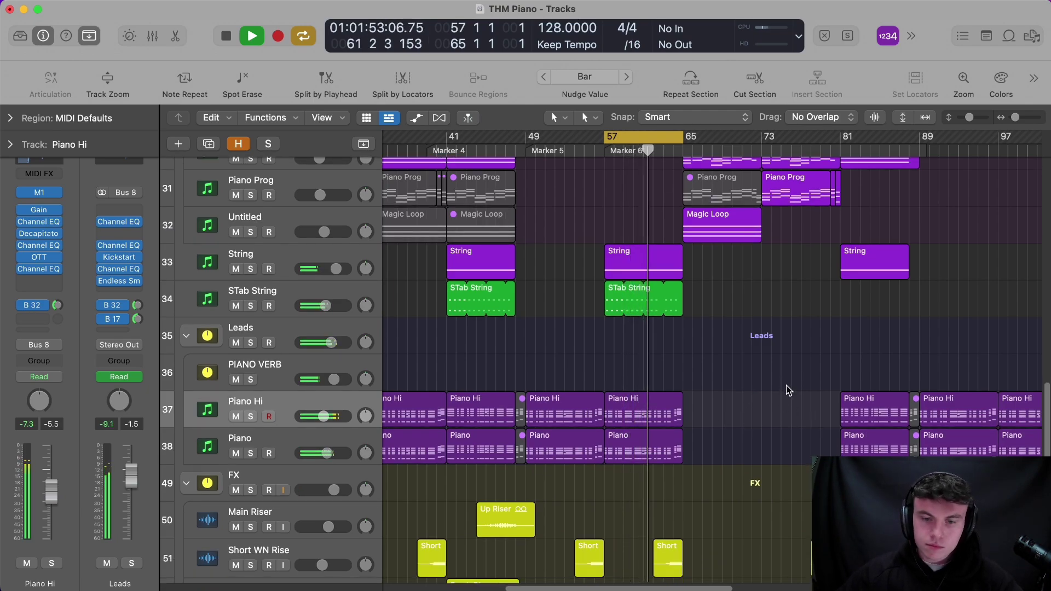
key(space)
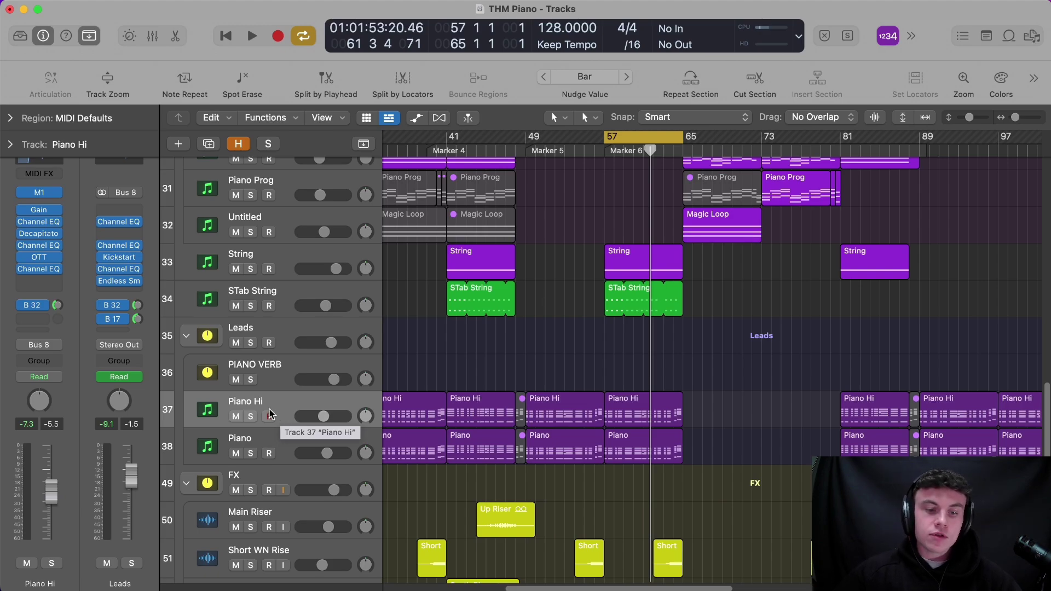
Step: Solo the Piano Hi track and audition its part in the loop starting at bar 57
click(271, 433)
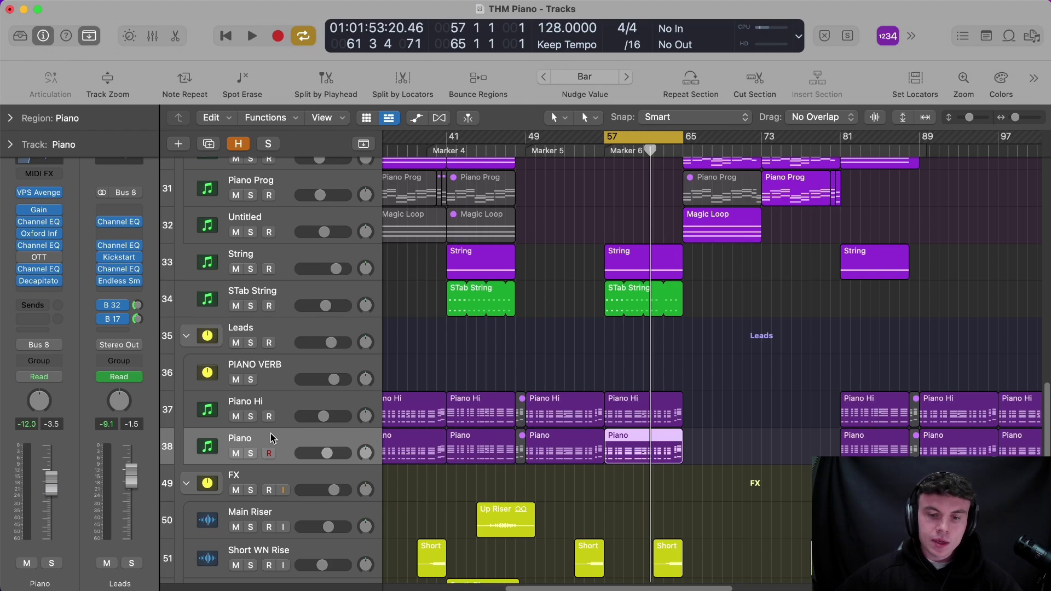
click(268, 408)
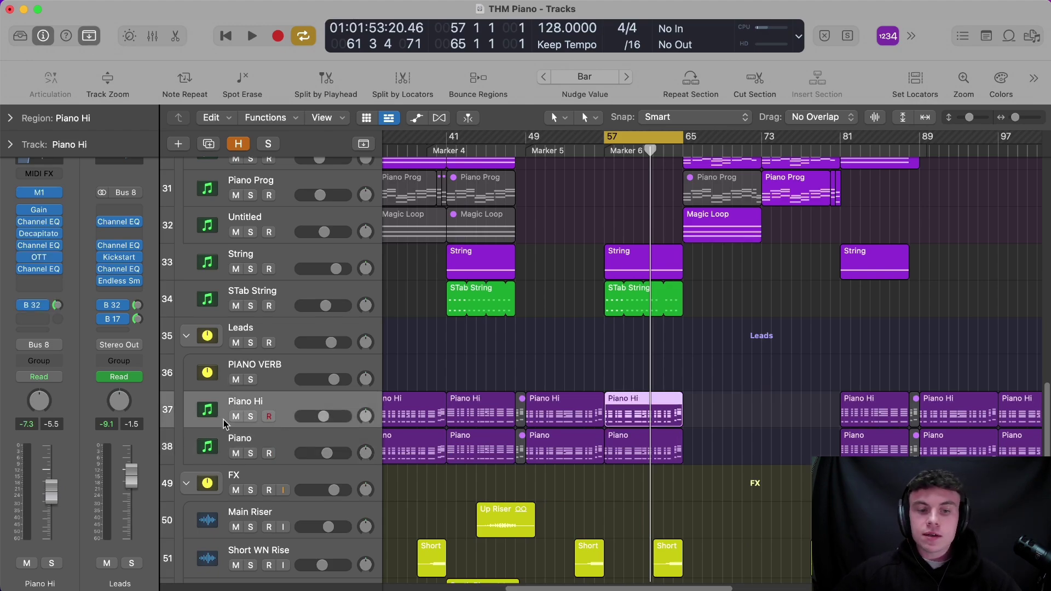
click(250, 416)
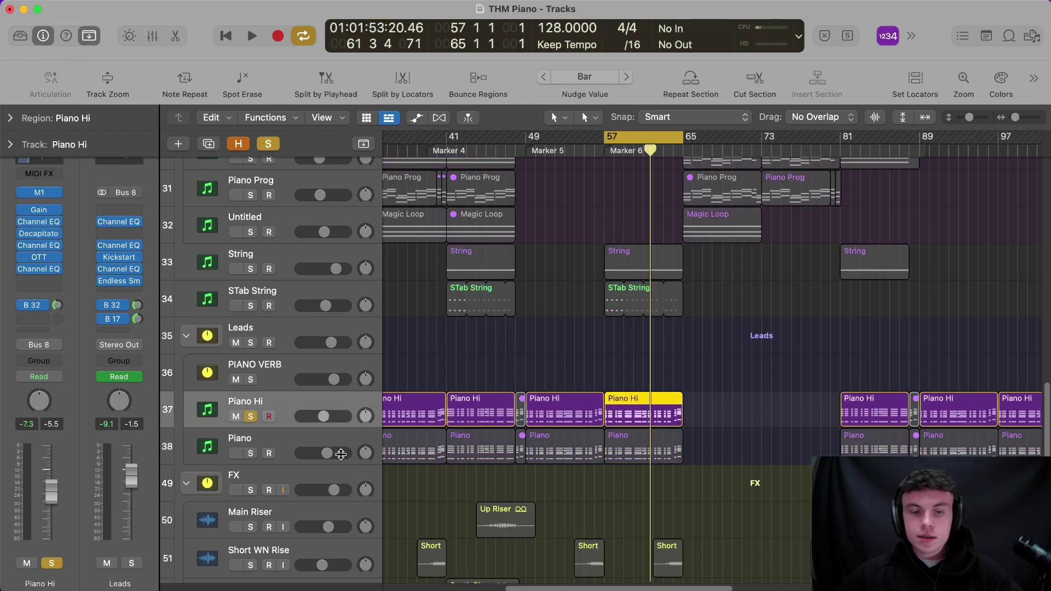
key(space)
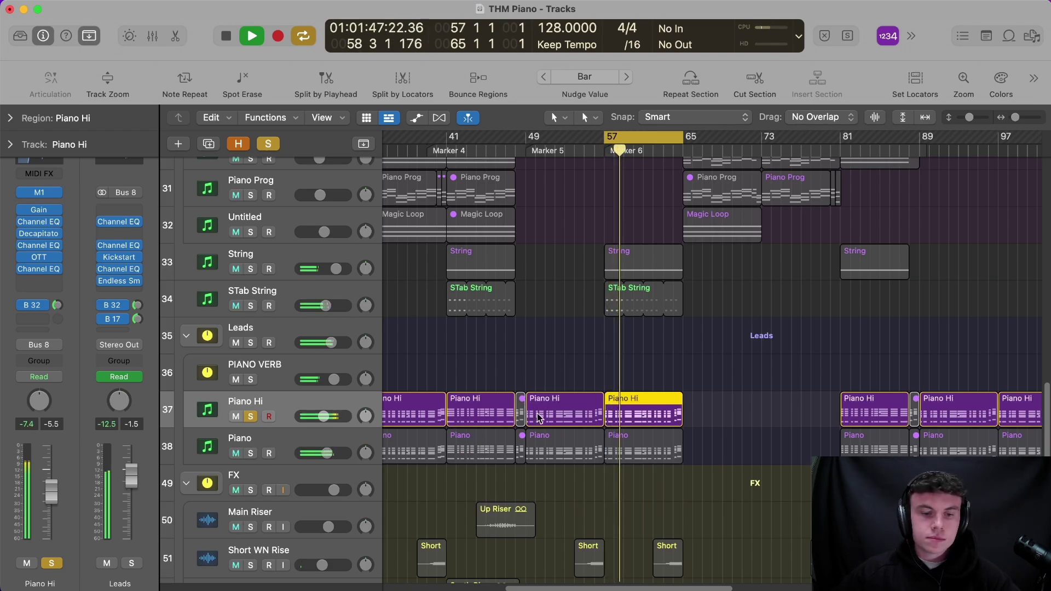
key(space)
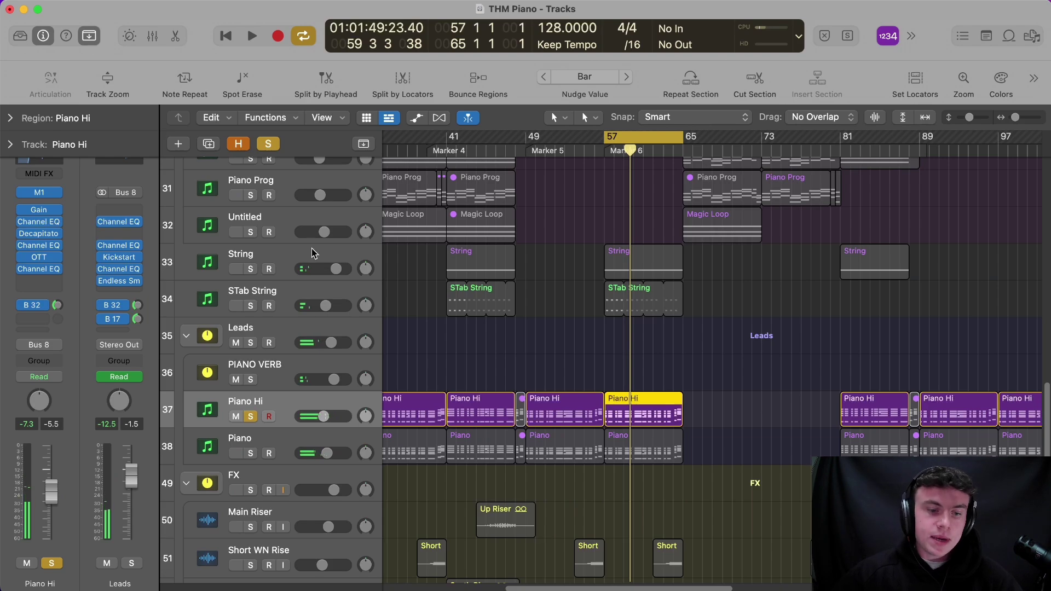
Step: Inspect the Velo Piano preset in the Piano Hi track's M1 instrument and close the plug-in window
click(40, 195)
drag(724, 150, 635, 80)
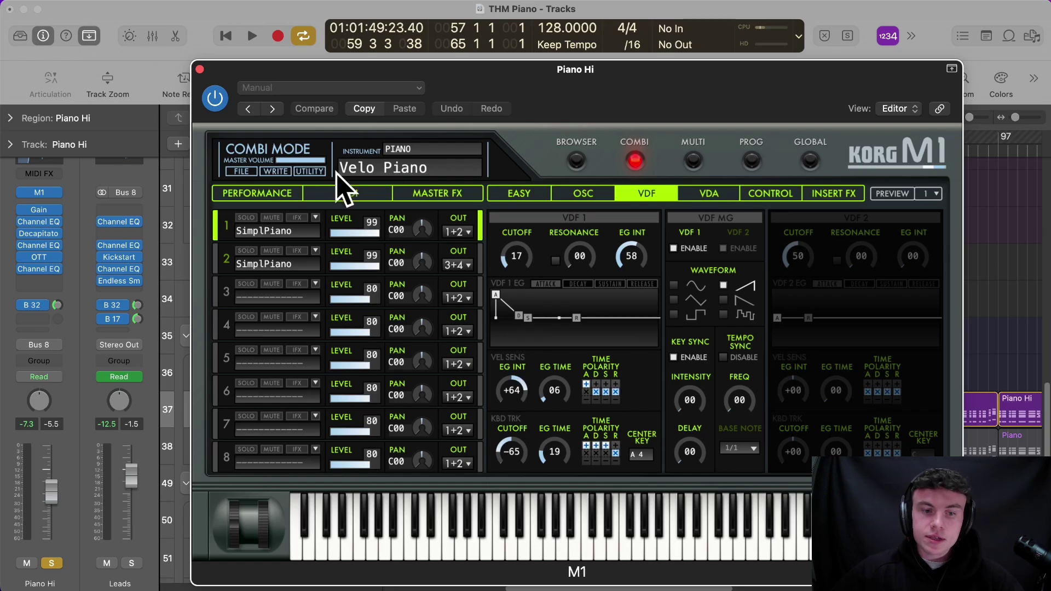
mouse_move(237, 70)
mouse_down()
mouse_move(244, 83)
mouse_move(235, 66)
mouse_up()
drag(605, 88, 590, 72)
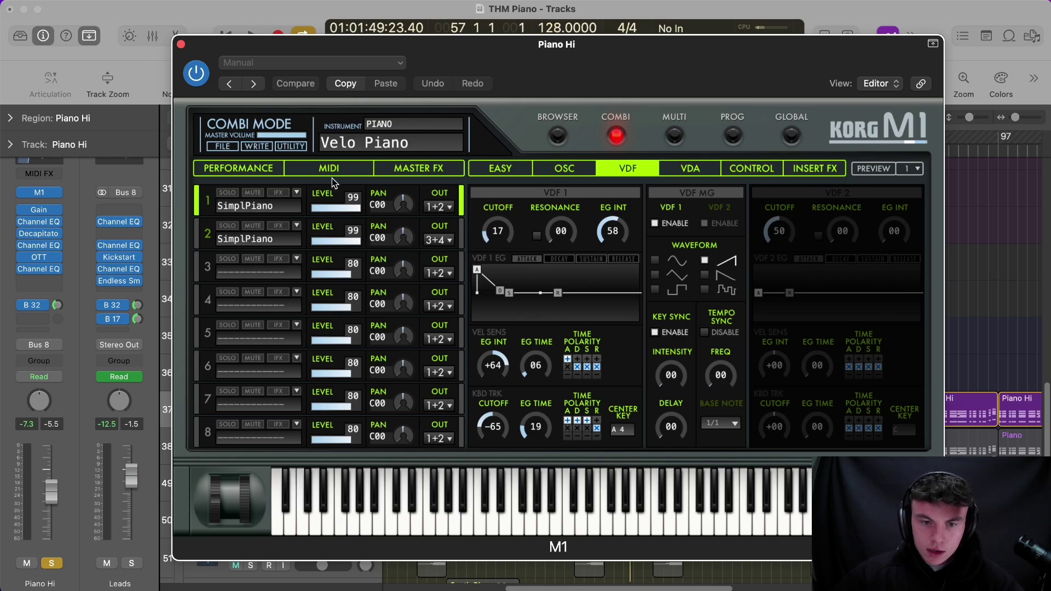
click(181, 44)
Step: Turn off solo on the Piano Hi track
scroll(351, 372, down, 1)
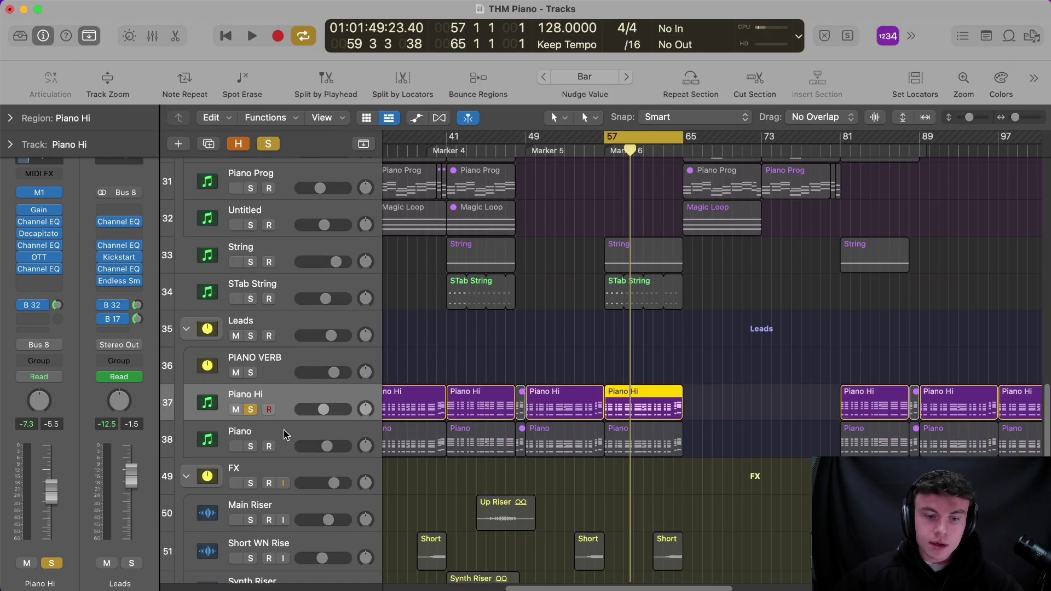
click(273, 429)
click(312, 397)
click(250, 409)
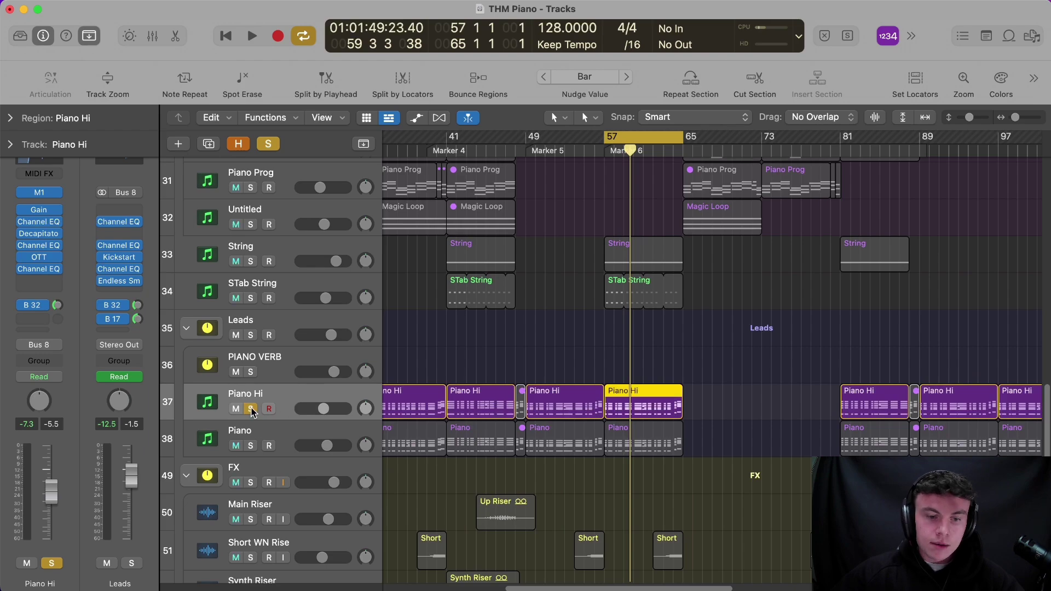
Step: Solo the Piano track to audition its part in the loop from bar 57, and unsolo it
click(273, 452)
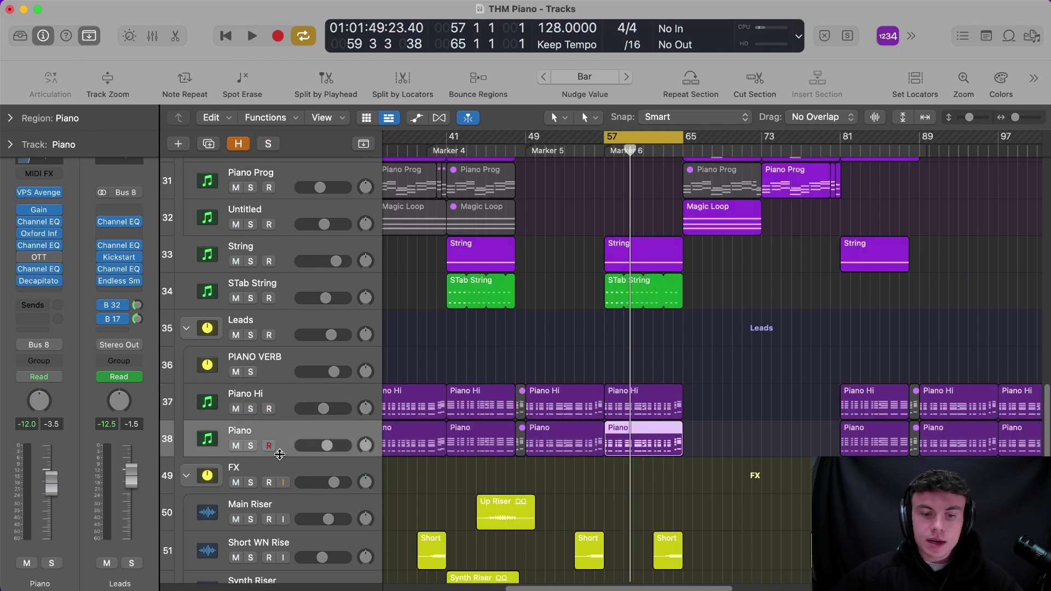
click(250, 450)
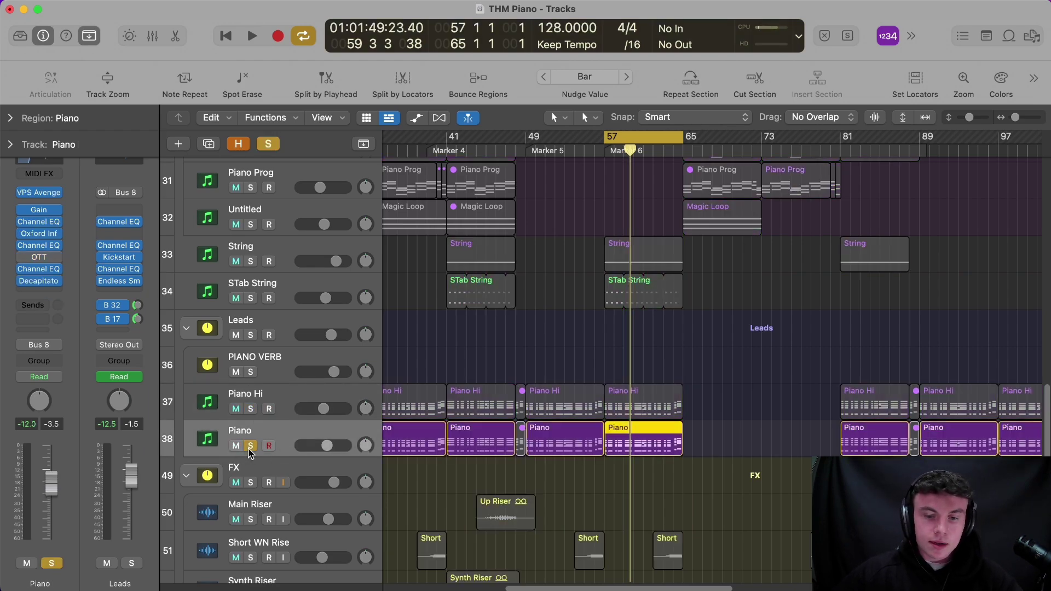
key(space)
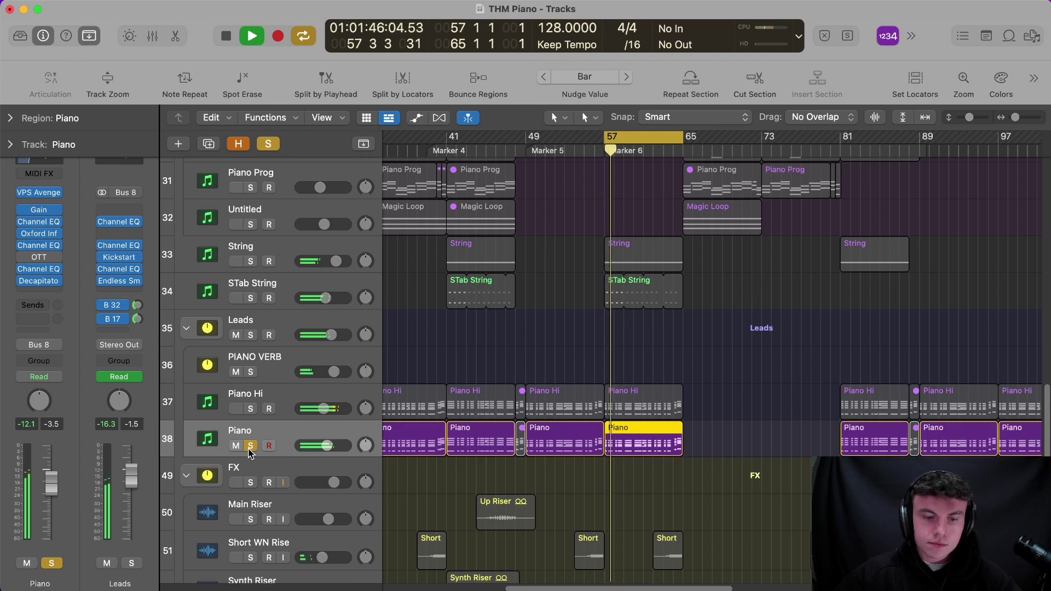
key(space)
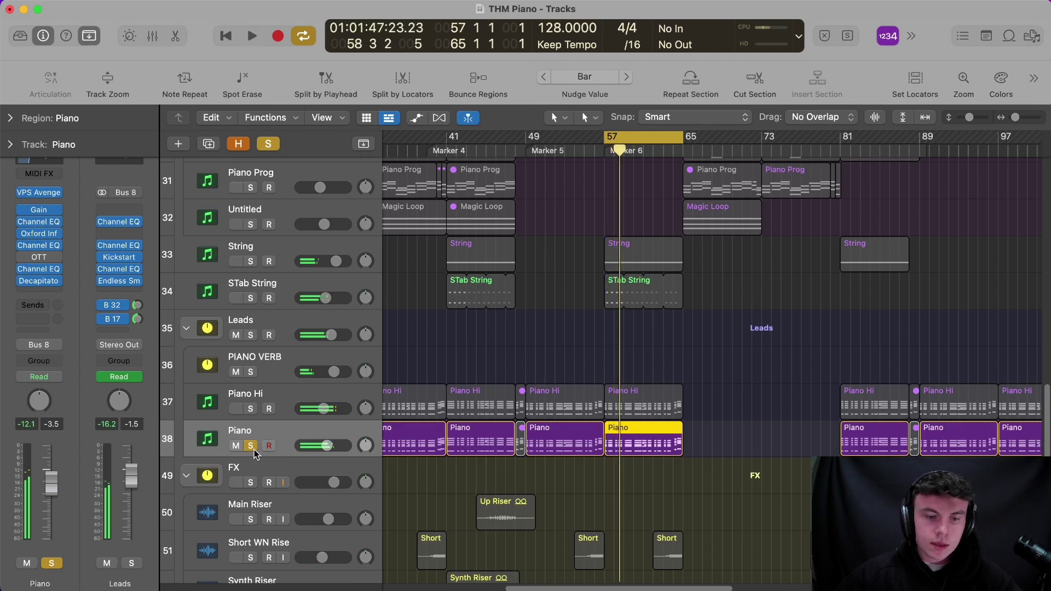
key(s)
Step: Inspect the PN Lead Piano preset and the preset list in the Piano track's VPS Avenger instrument
click(45, 191)
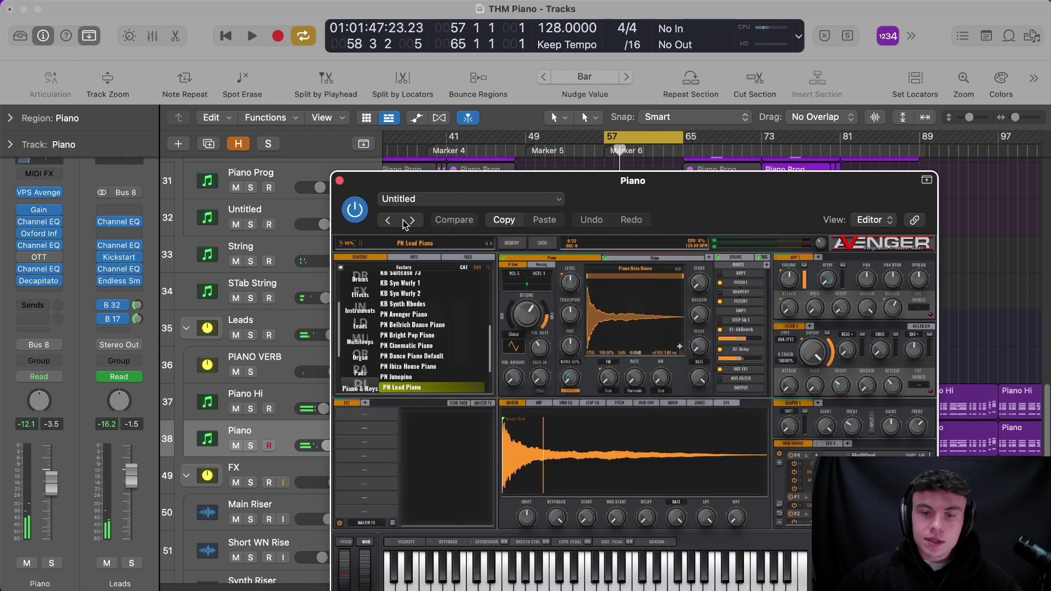
drag(711, 190, 632, 93)
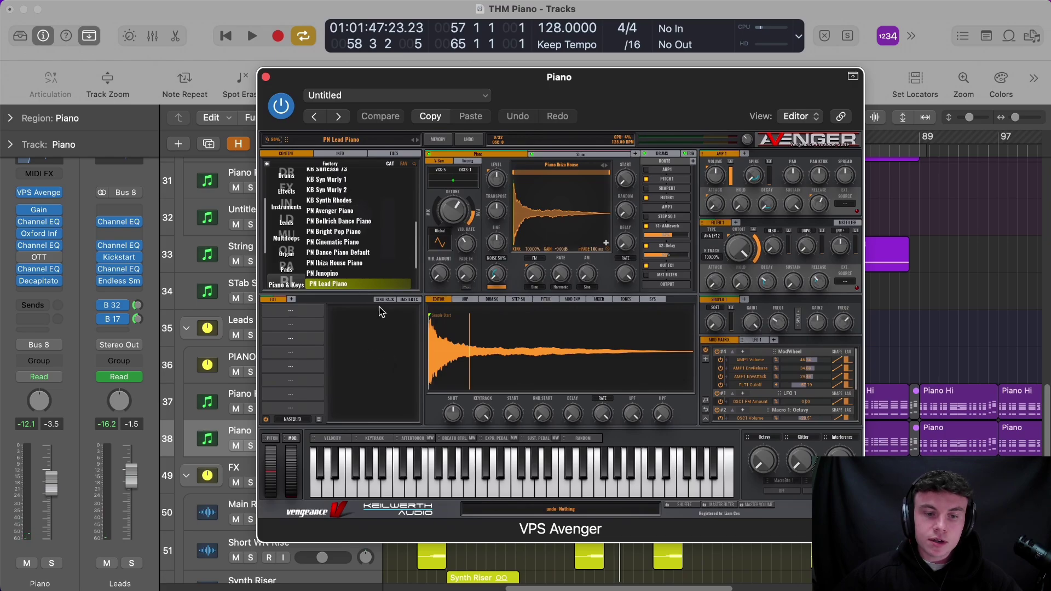
scroll(370, 264, down, 3)
click(357, 257)
scroll(357, 257, up, 2)
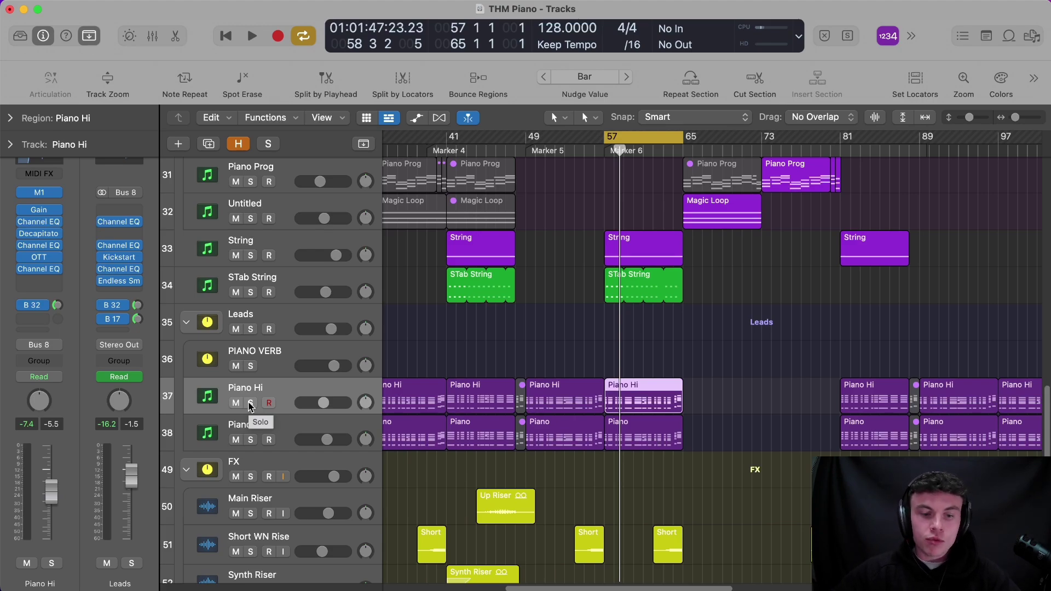
click(283, 432)
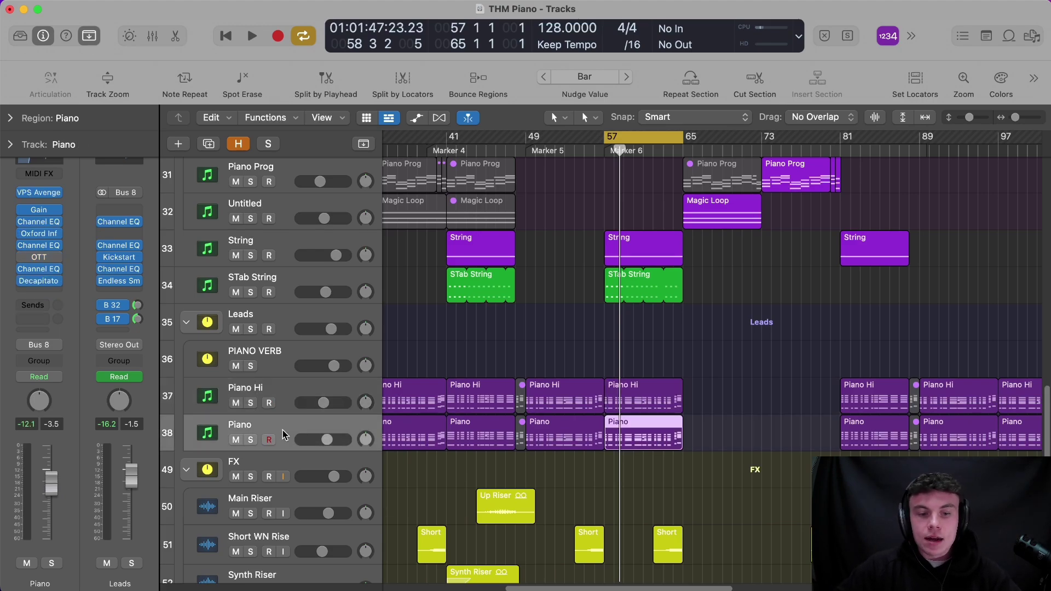
click(252, 438)
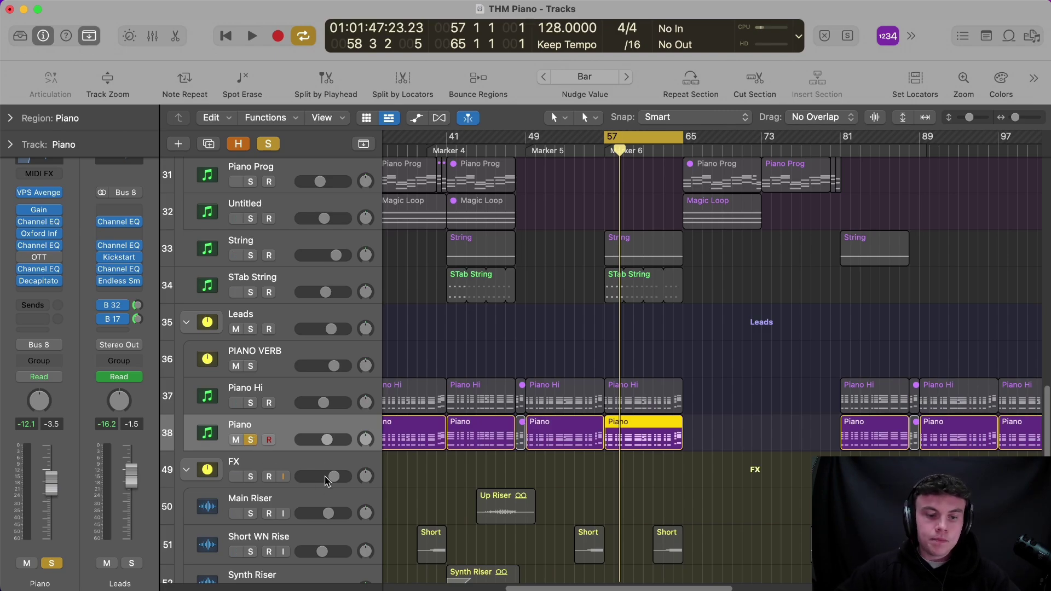
click(764, 479)
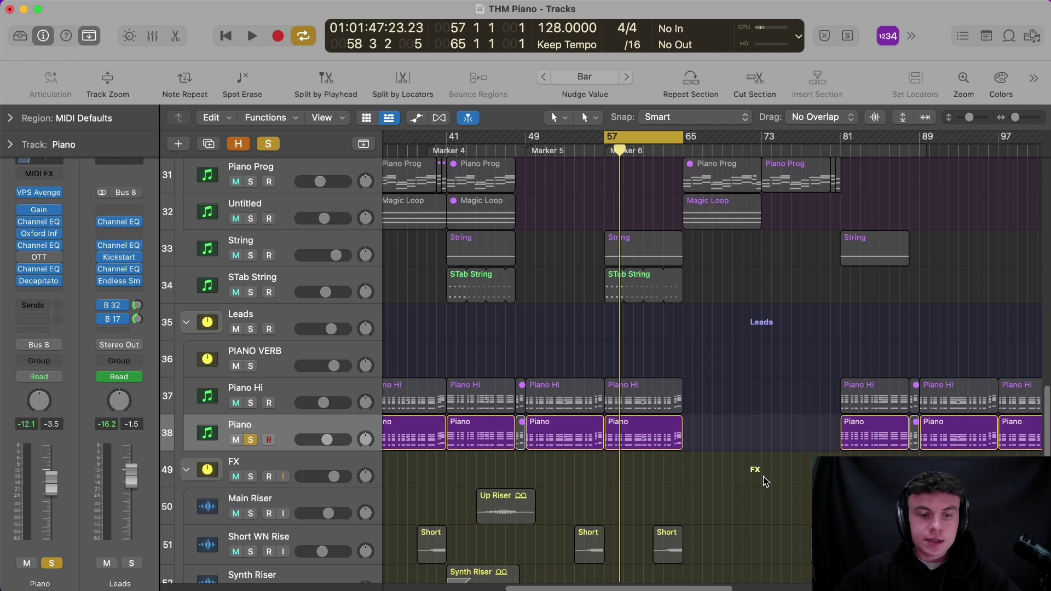
click(251, 440)
Step: Open the Piano Hi region starting at bar 57 in the Piano Roll
click(264, 389)
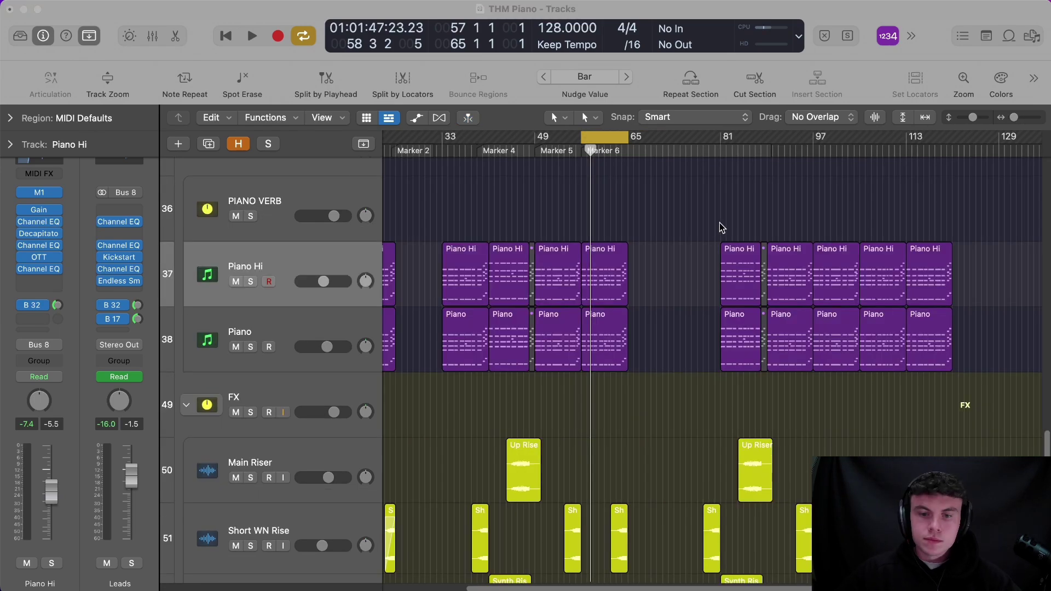
drag(722, 210, 539, 362)
click(610, 365)
double_click(609, 365)
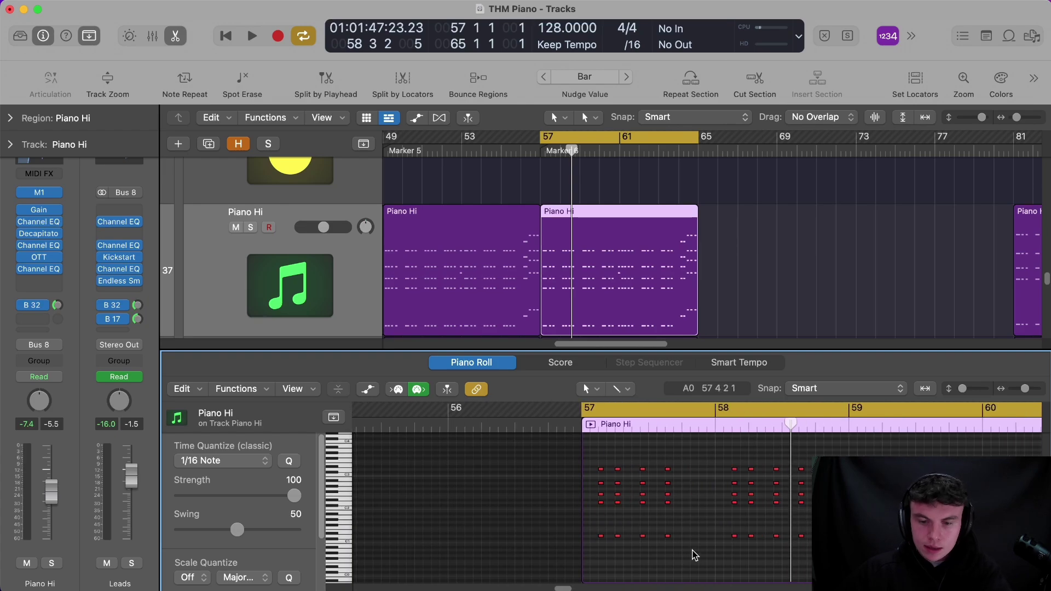
key(e)
key(e)
Step: Enlarge the Piano Roll and examine the Piano Hi region's chord notes from bar 57 to bar 65
scroll(700, 534, up, 3)
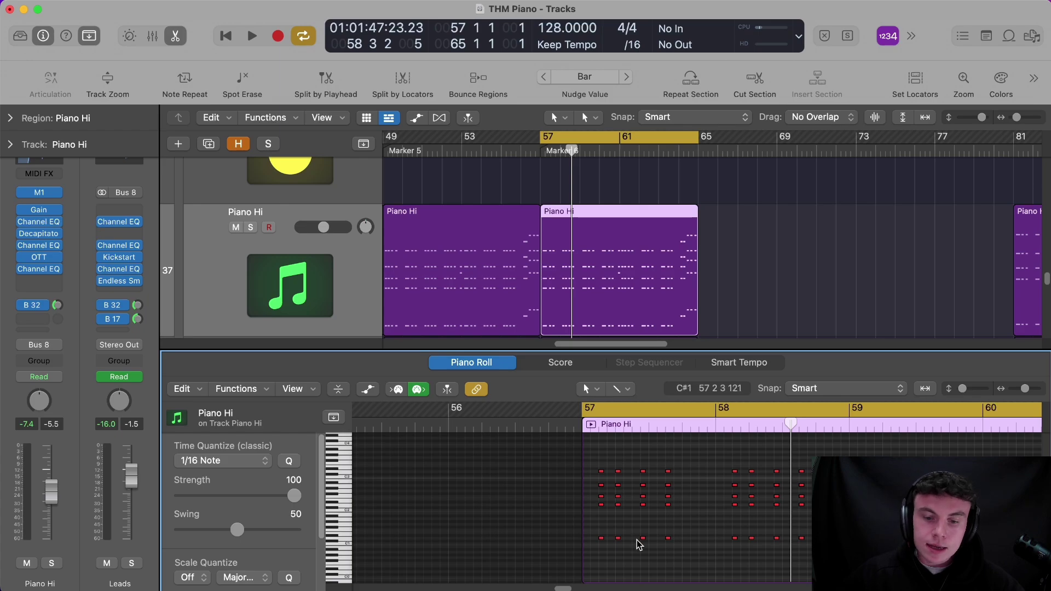
scroll(627, 521, down, 1)
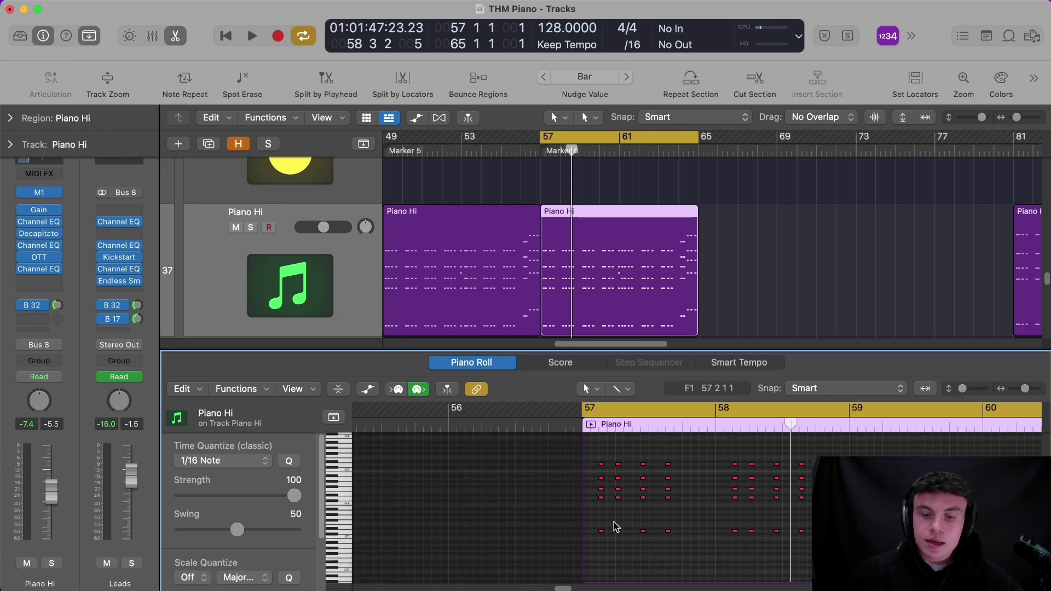
scroll(613, 546, right, 2)
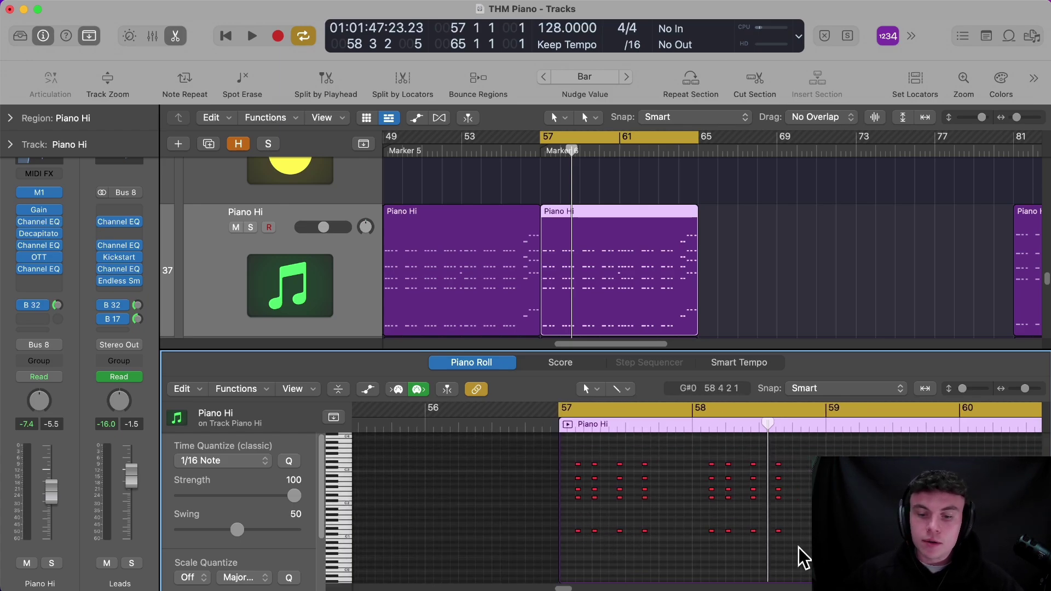
scroll(797, 530, right, 5)
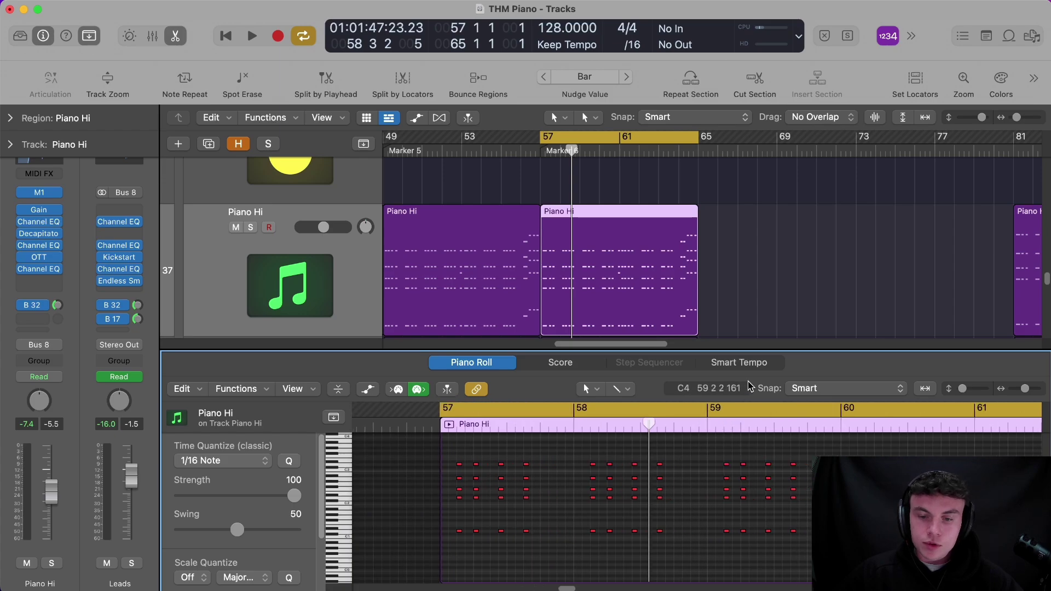
drag(754, 353, 788, 232)
scroll(817, 387, right, 5)
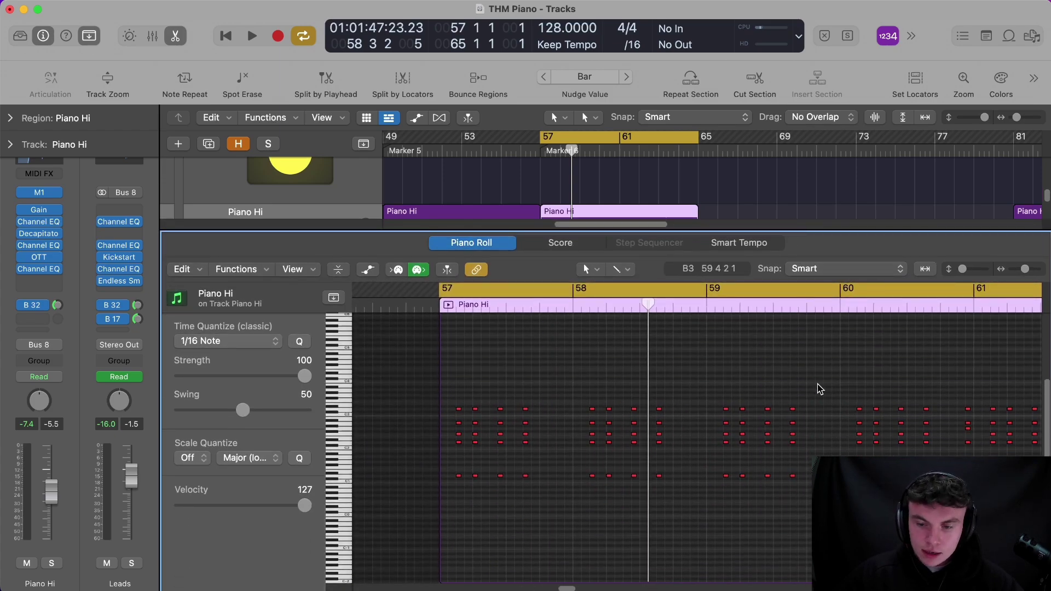
scroll(820, 421, right, 3)
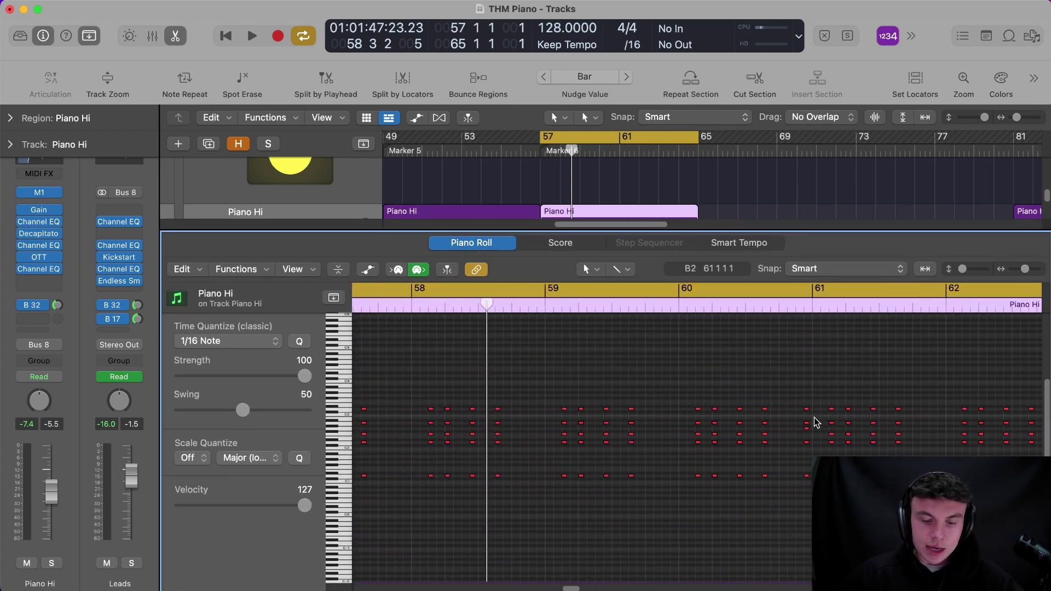
scroll(815, 421, down, 5)
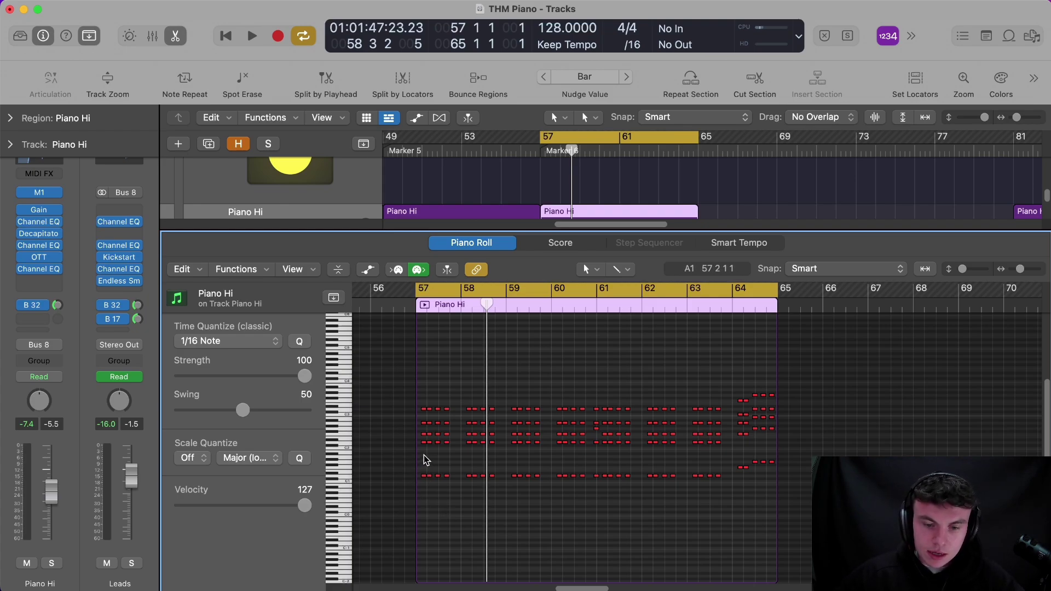
Step: Mute the lowest row of notes in the Piano Hi region and audition the soloed Piano Hi track without them
drag(426, 461, 812, 500)
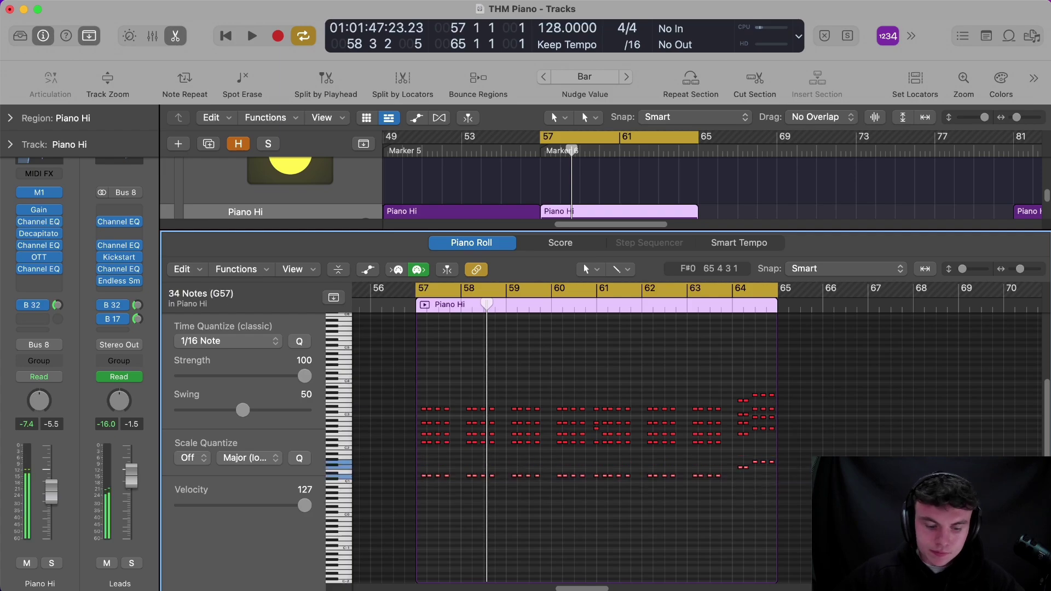
key(ctrl+m)
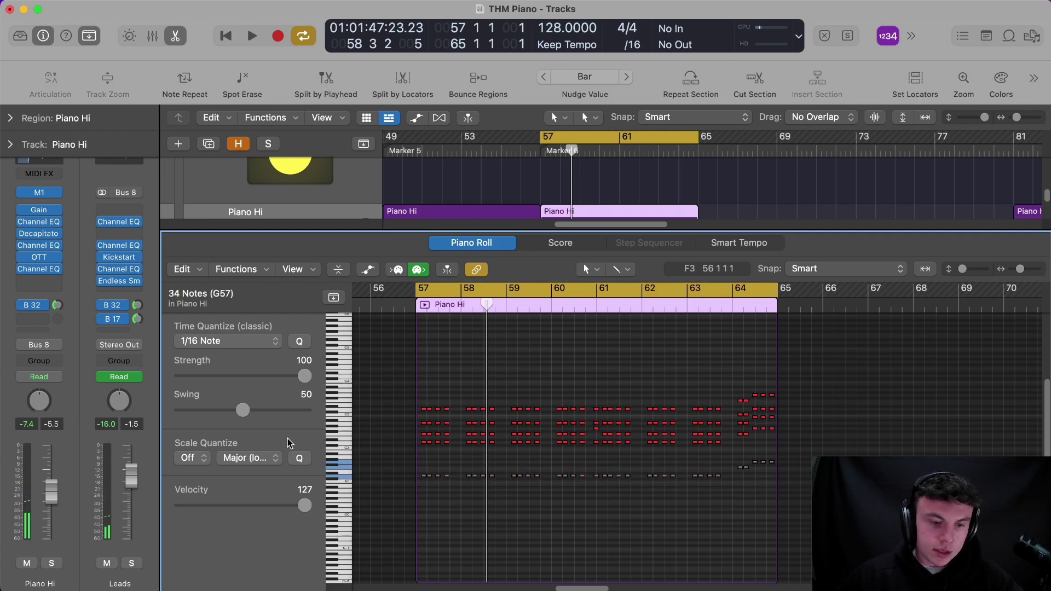
key(s)
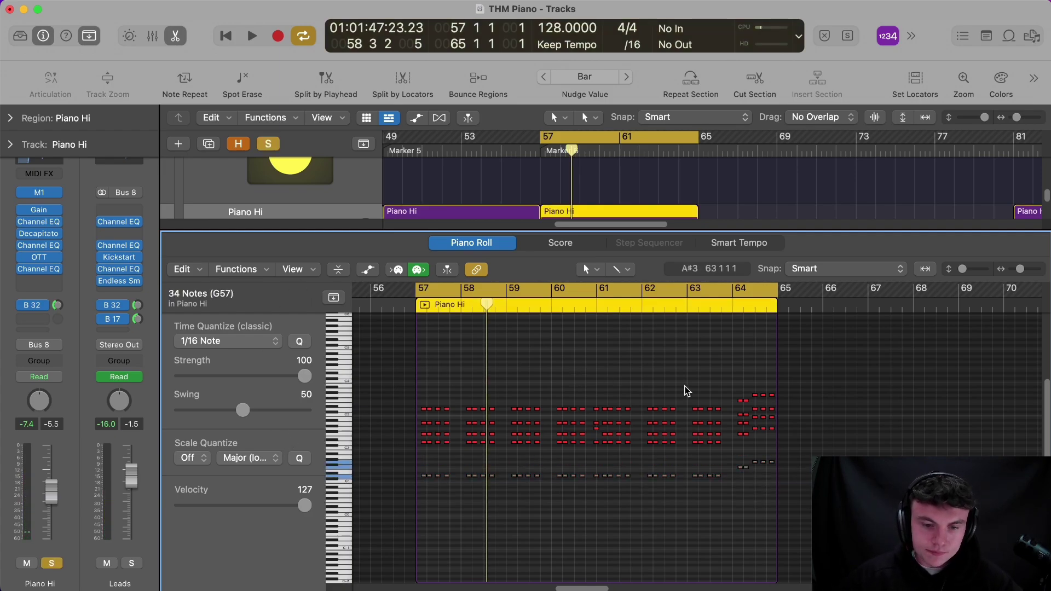
key(space)
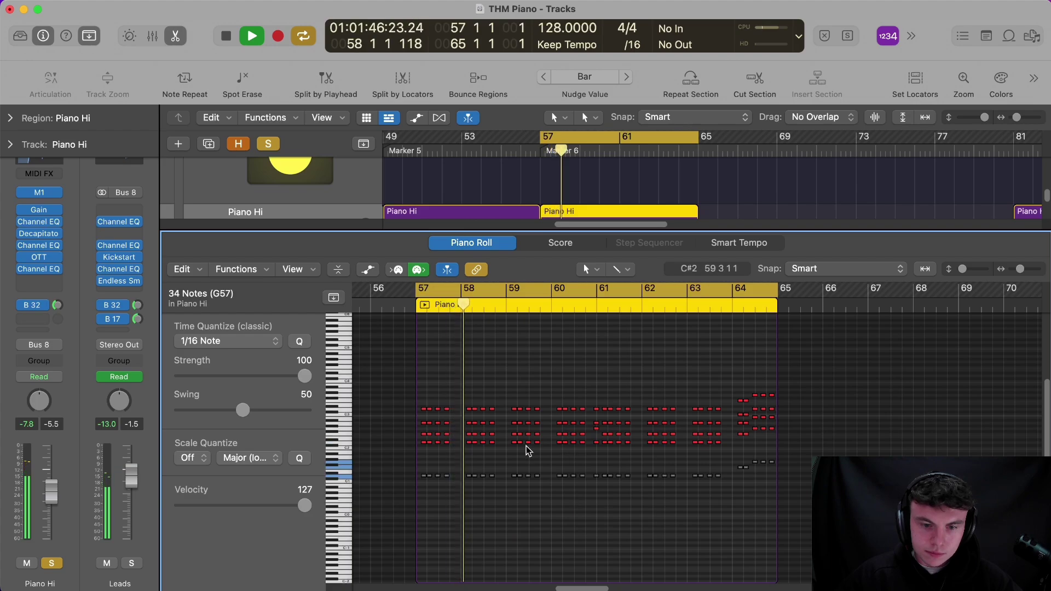
key(space)
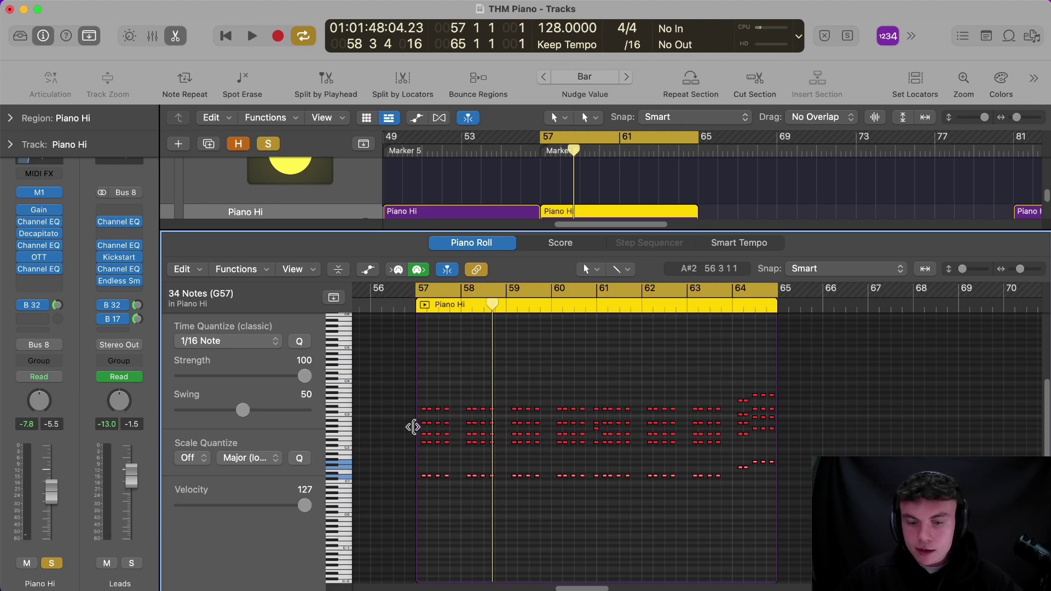
Step: Audition the soloed Piano Hi part with its lowest notes active and close the Piano Roll
key(space)
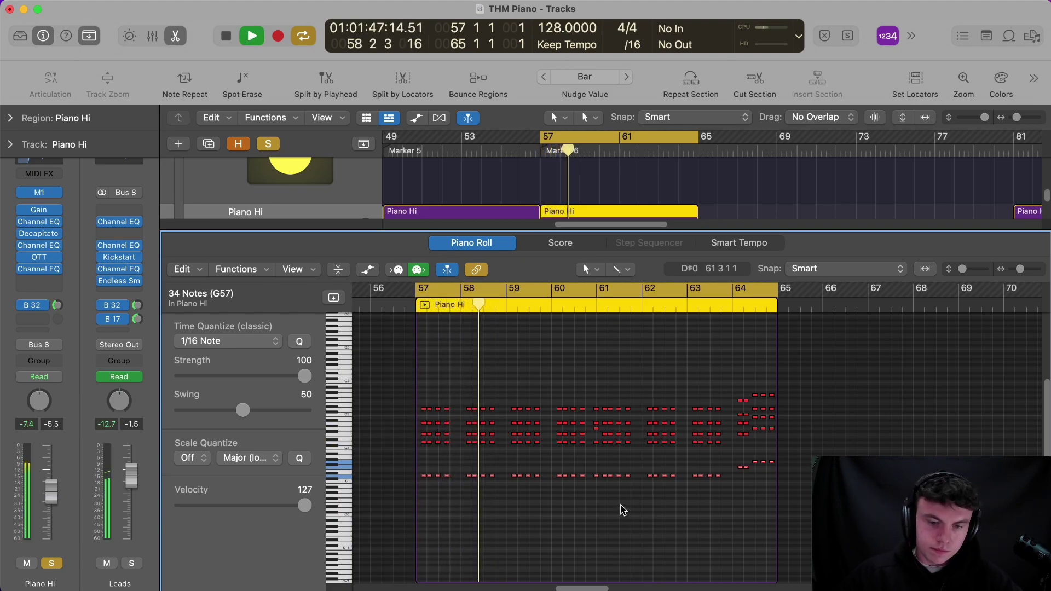
key(space)
key(e)
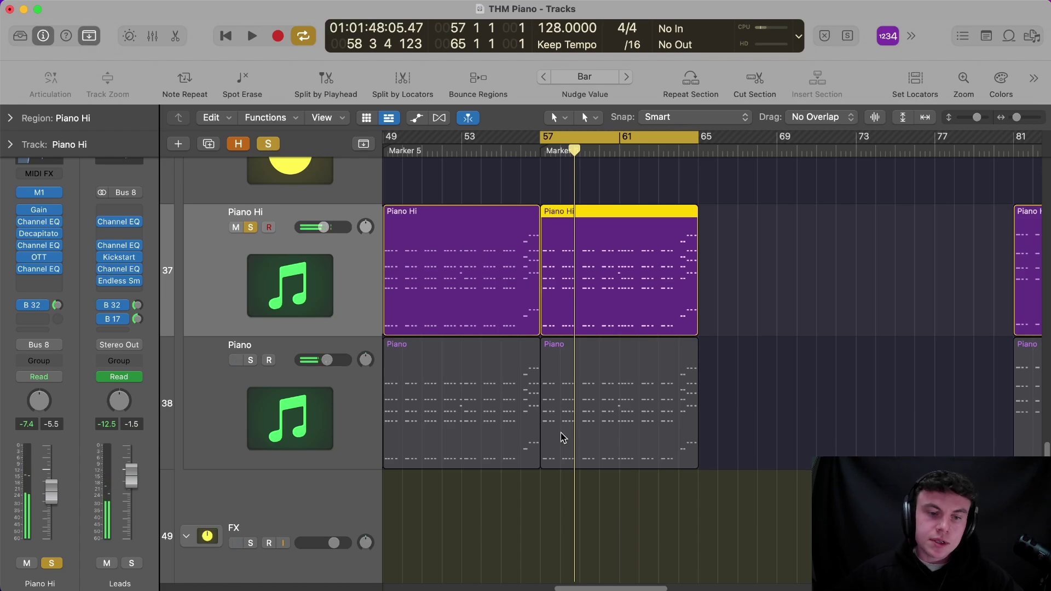
Step: Switch the solo from Piano Hi to Piano and open the Piano region at bar 57 in the Piano Roll
click(255, 227)
click(251, 361)
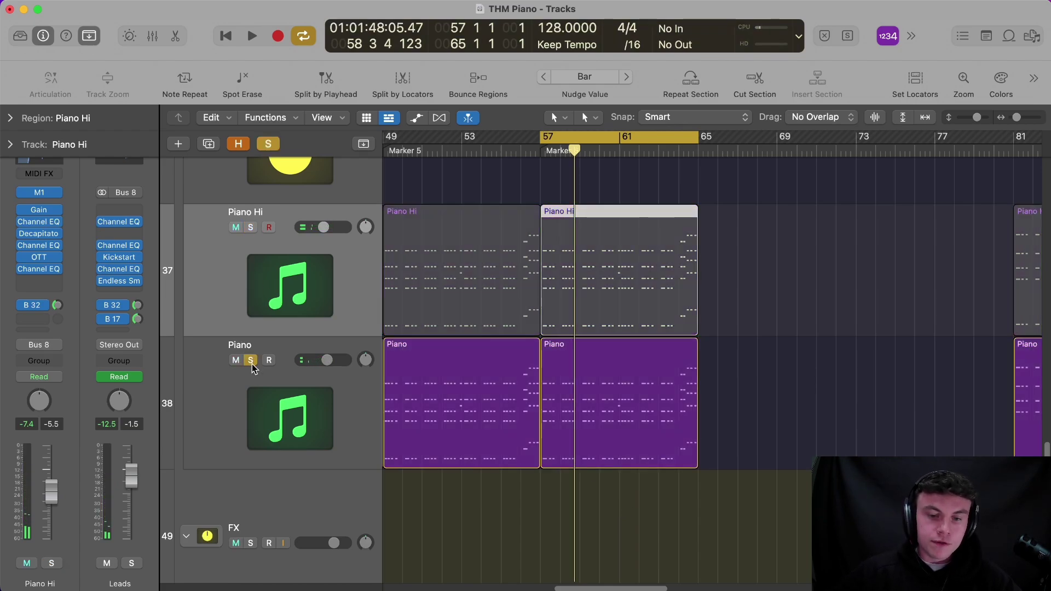
click(652, 389)
key(e)
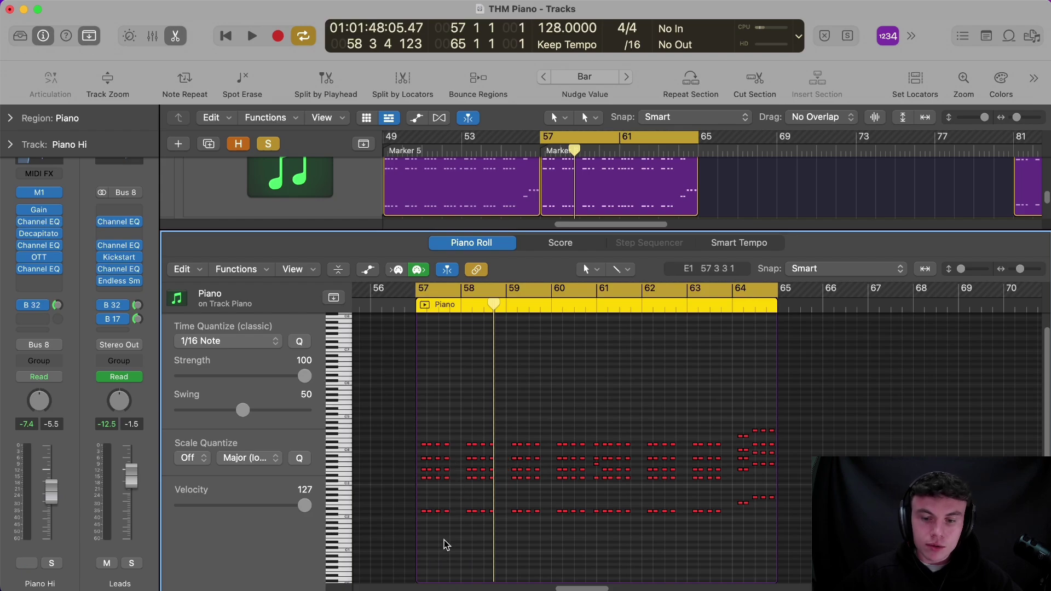
Step: Mute the lowest row of notes in the Piano region and audition the chords without them
drag(425, 531, 777, 495)
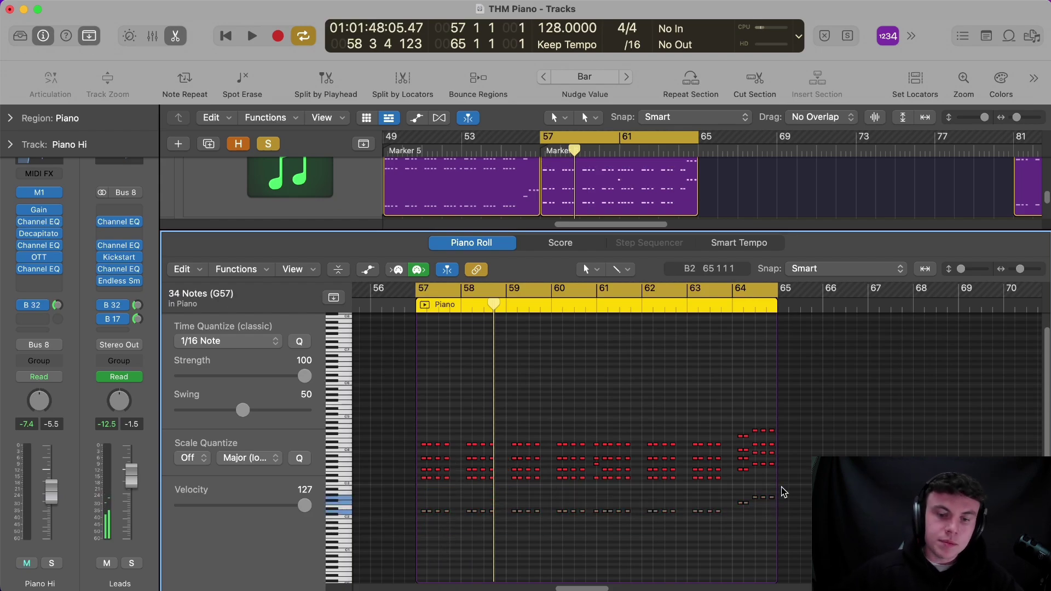
key(space)
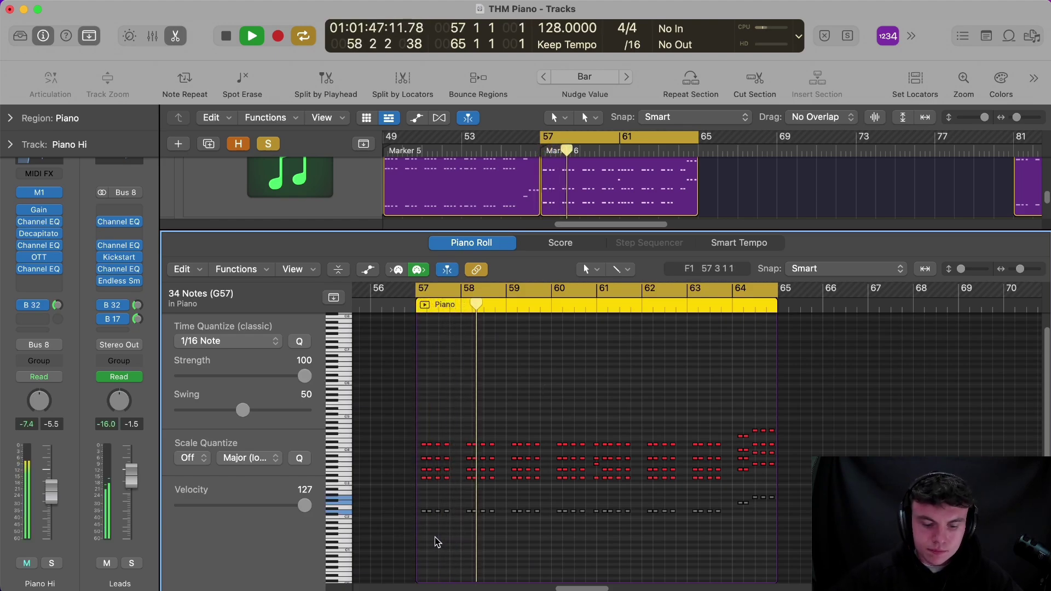
key(space)
Step: Unmute the lowest notes of the Piano region, audition the full chords, and close the Piano Roll
key(ctrl+m)
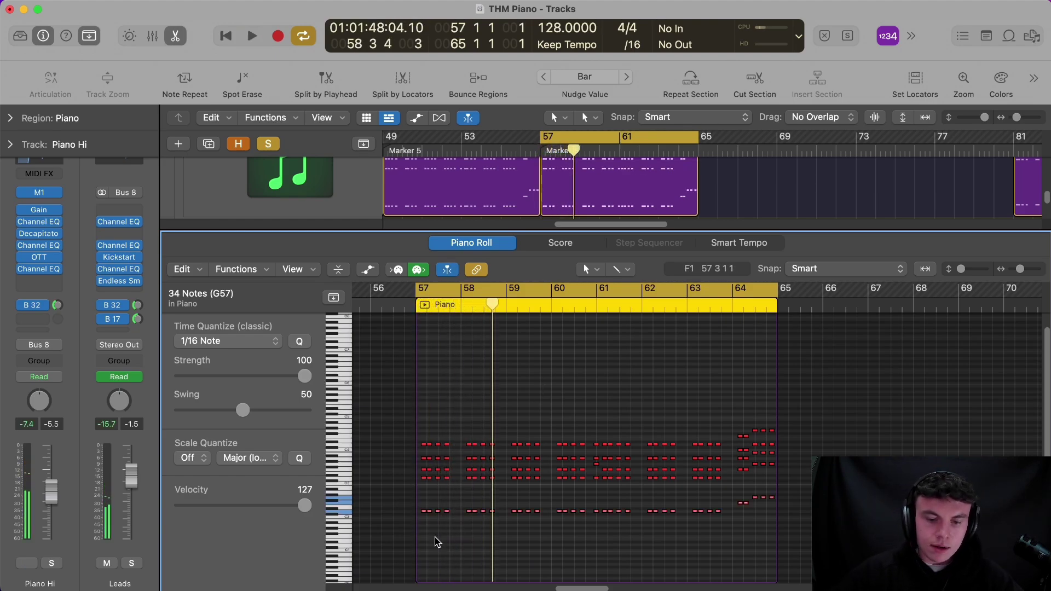
key(ctrl+m)
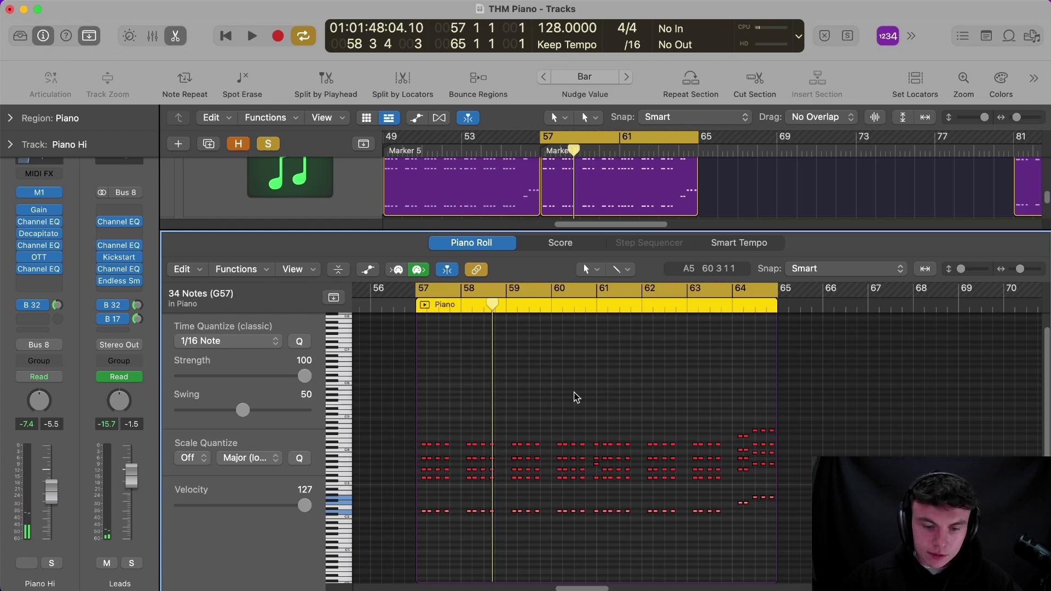
key(ctrl+m)
key(space)
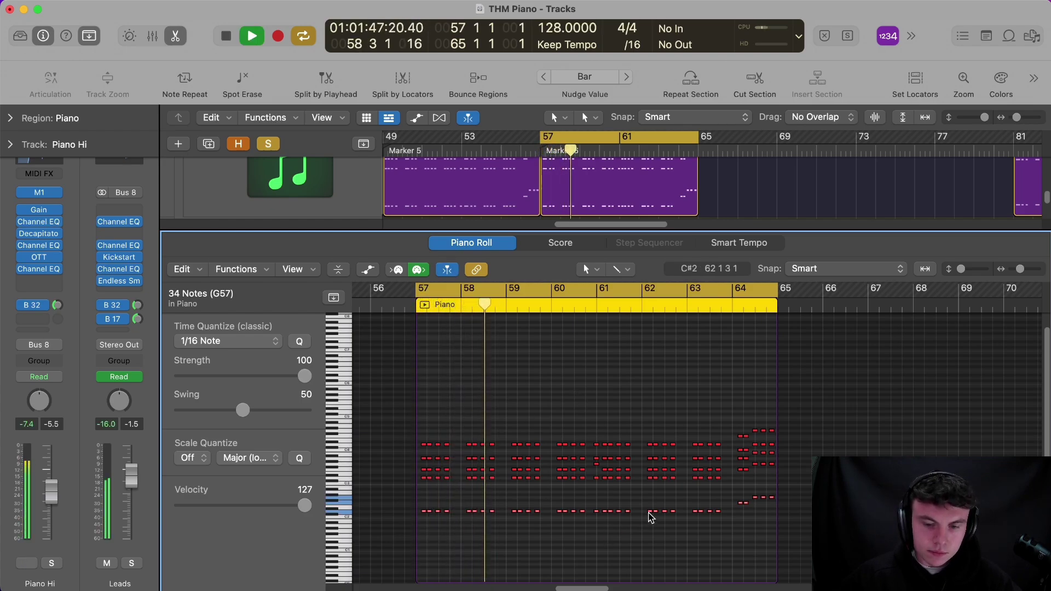
key(space)
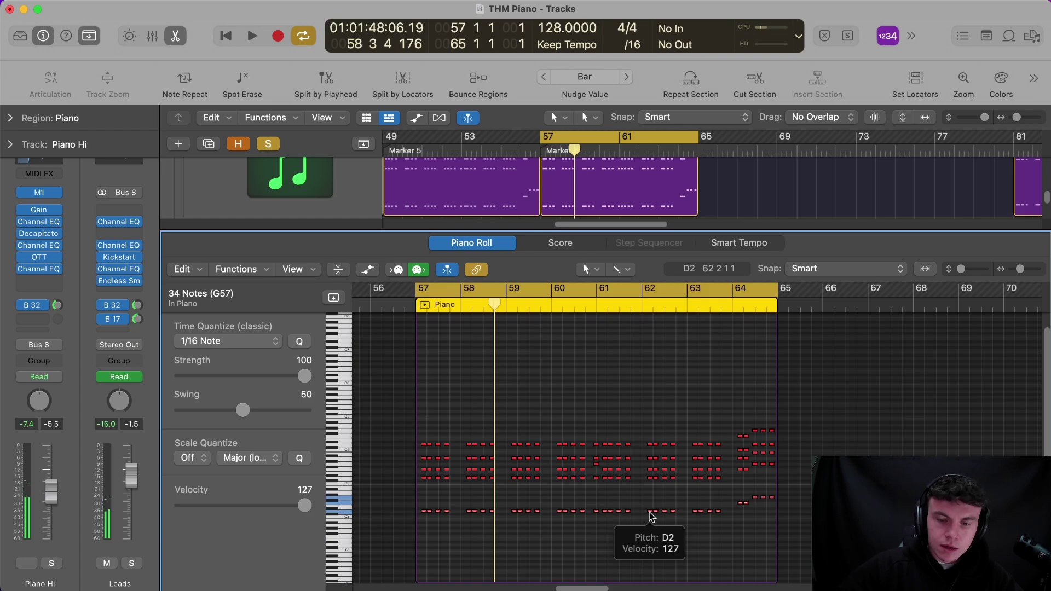
key(e)
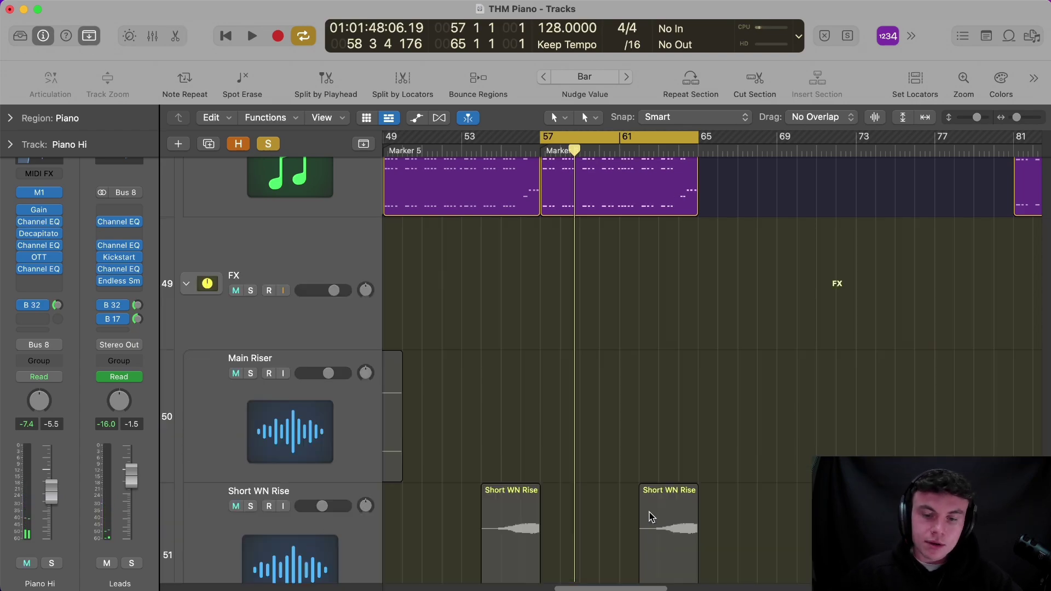
scroll(691, 428, up, 4)
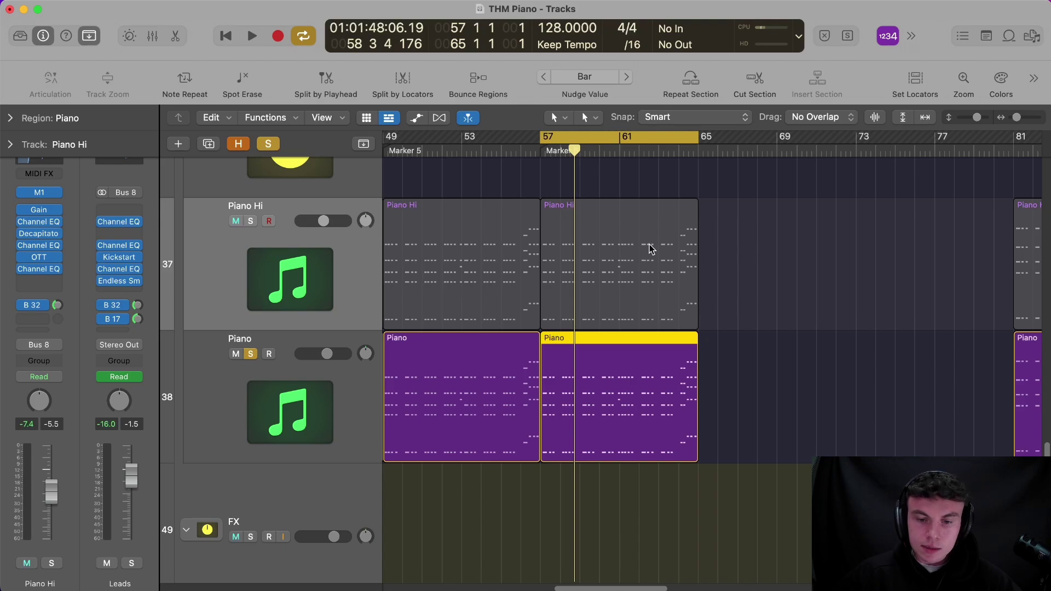
click(755, 417)
double_click(637, 446)
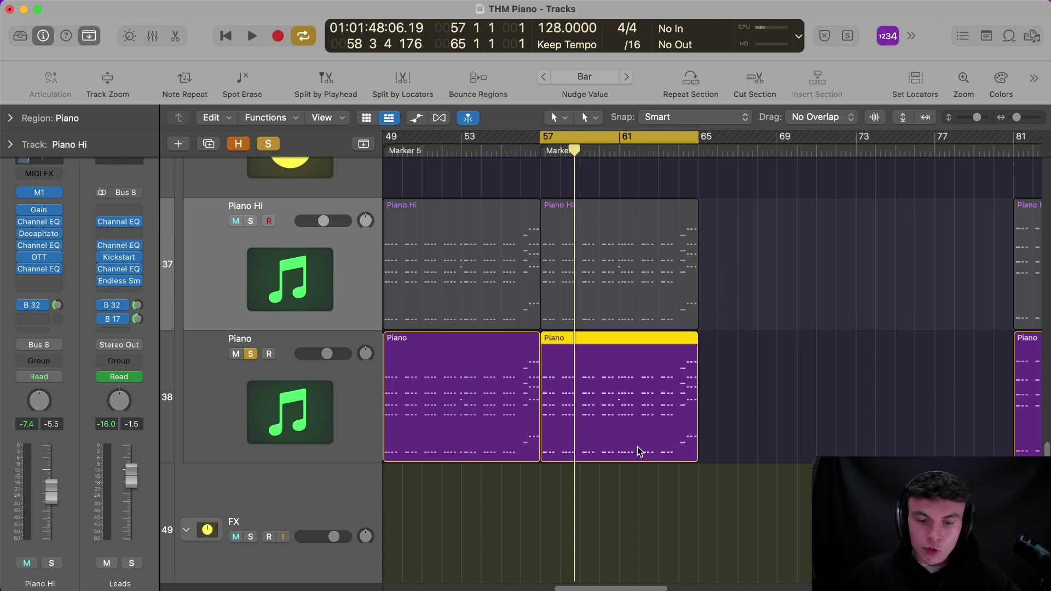
key(e)
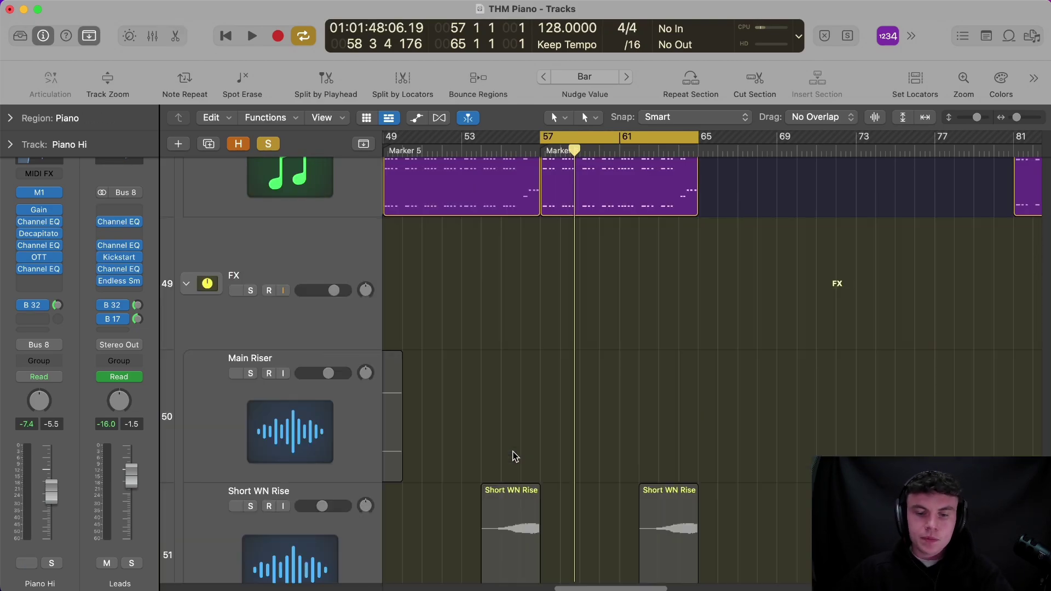
Step: Unsolo the Piano track and solo the Piano Hi track instead
scroll(317, 298, up, 5)
click(251, 236)
scroll(258, 274, up, 5)
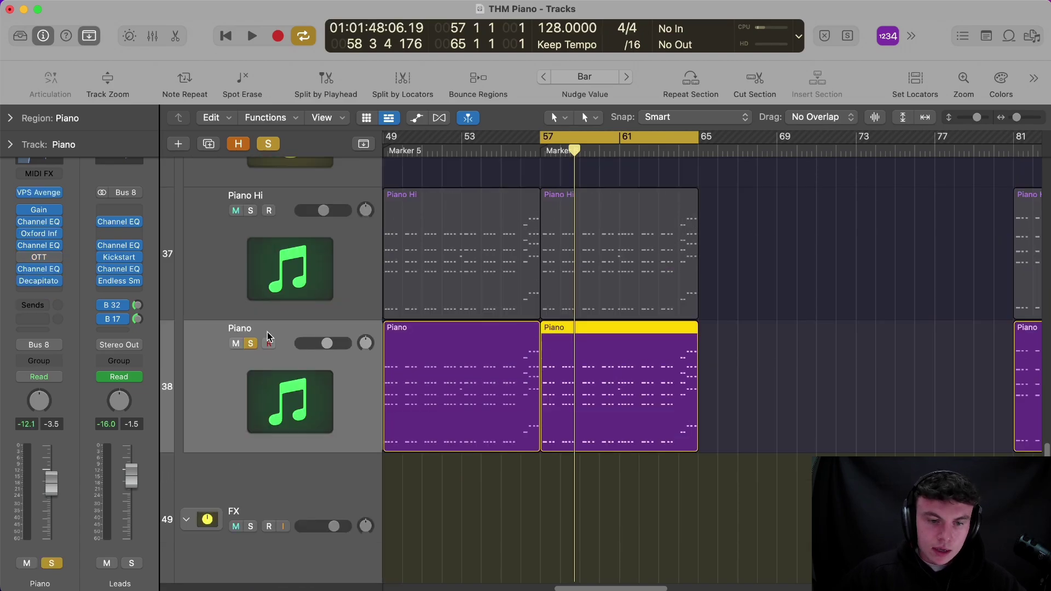
click(250, 344)
click(344, 259)
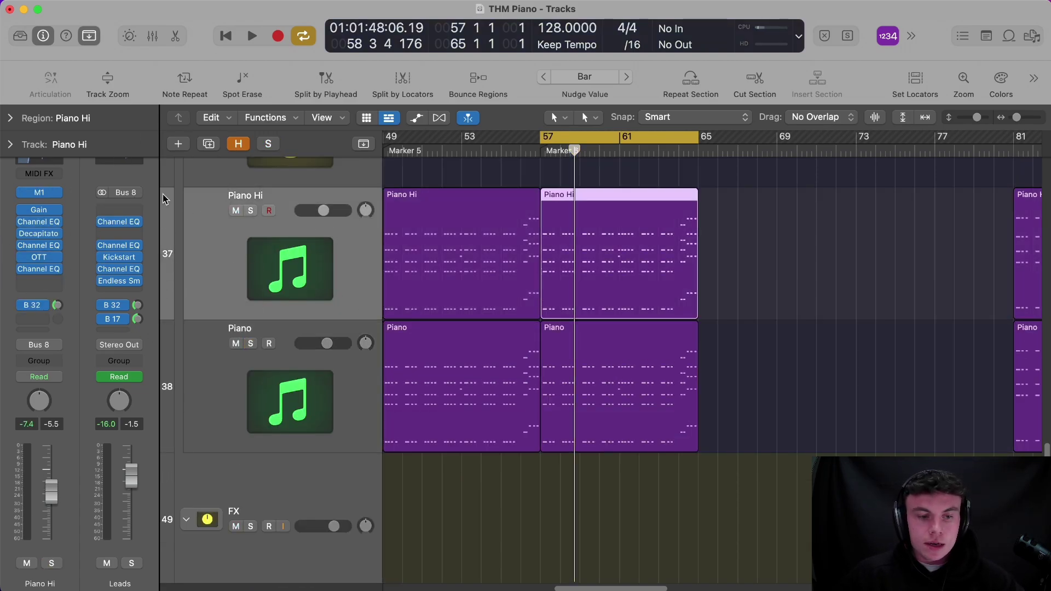
key(s)
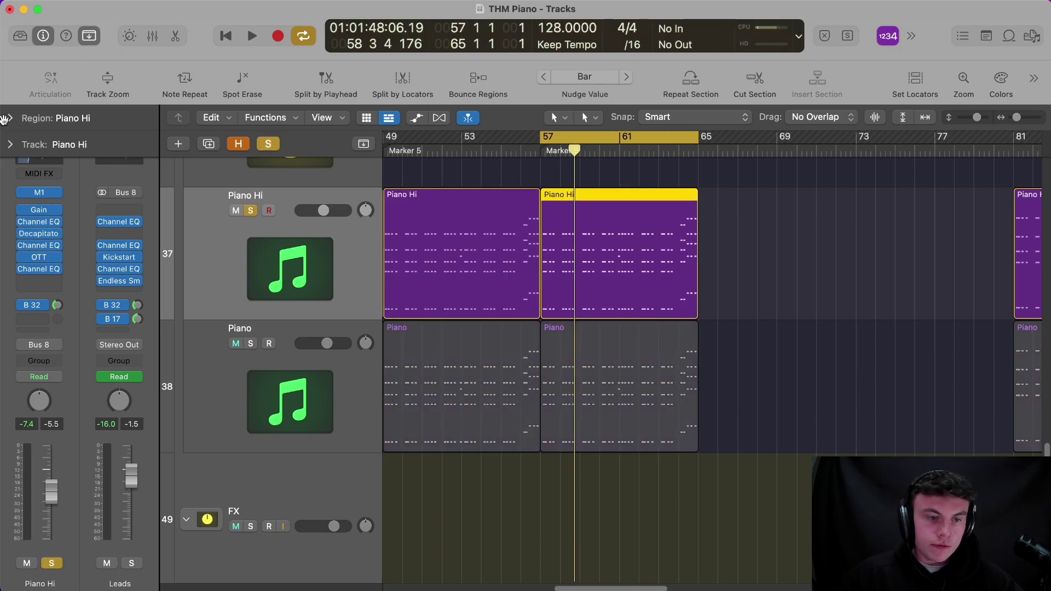
Step: Open the first Channel EQ on Piano Hi and compare playback with its 1030 Hz band off and on
click(43, 224)
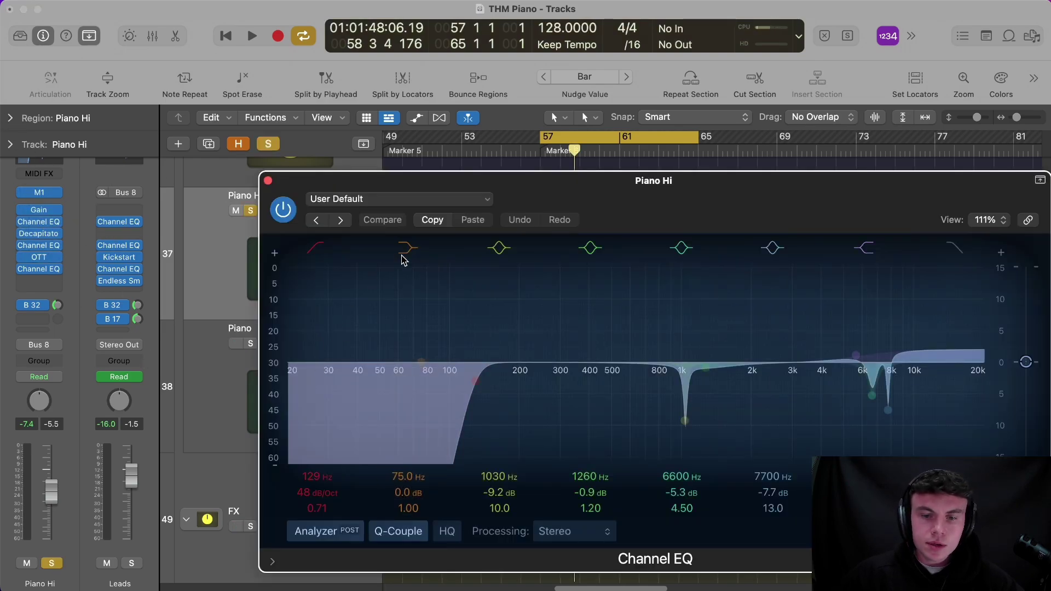
drag(759, 197, 623, 138)
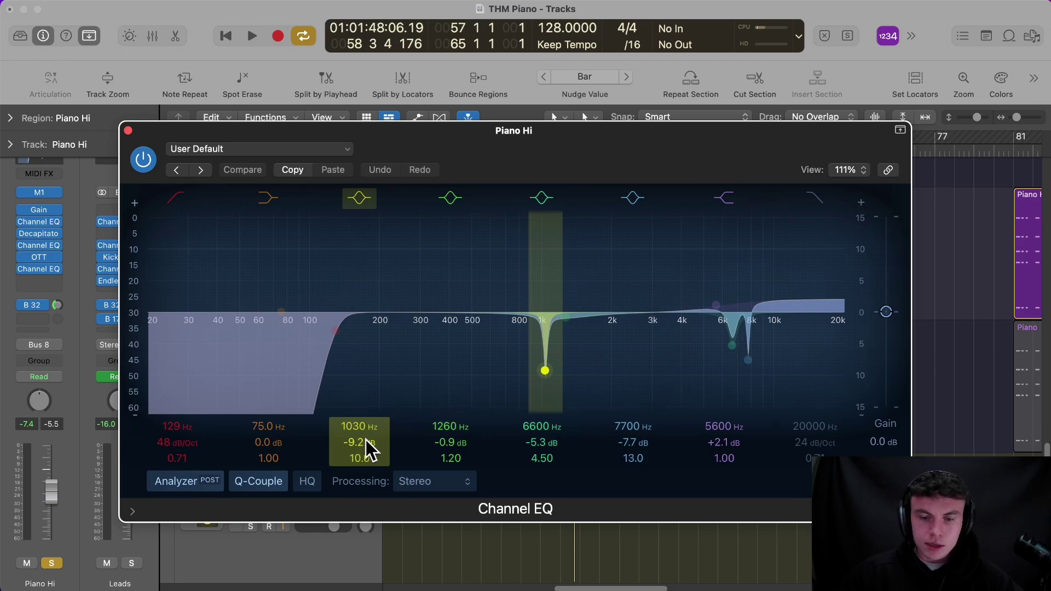
click(362, 199)
key(space)
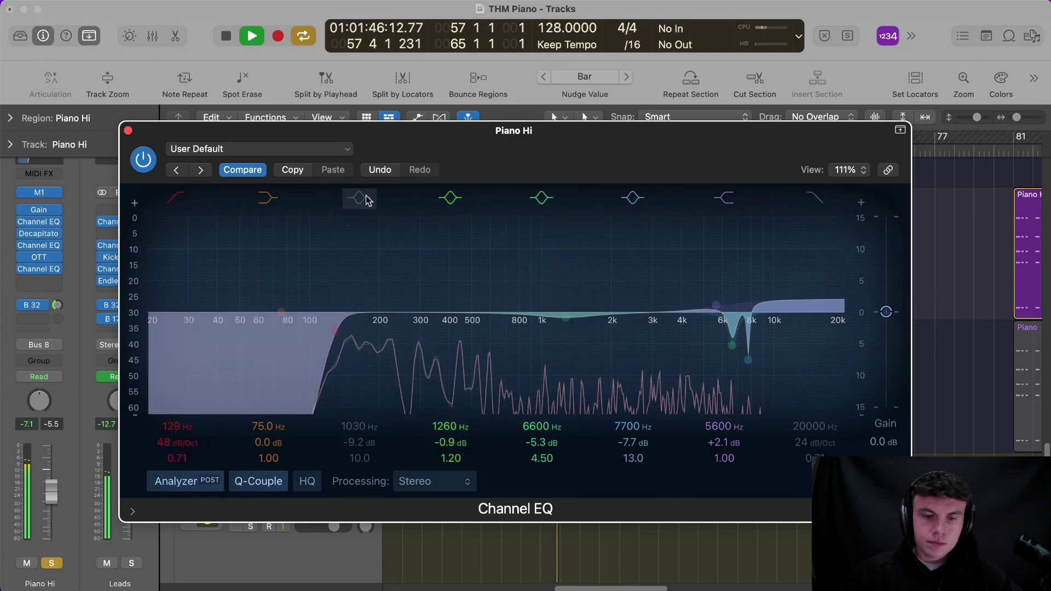
click(362, 199)
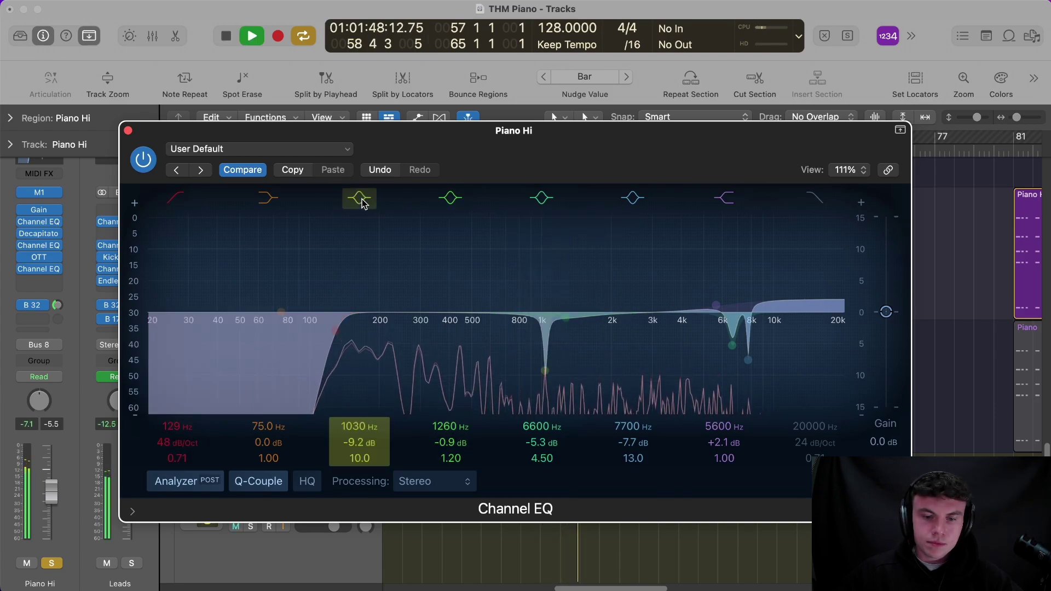
key(space)
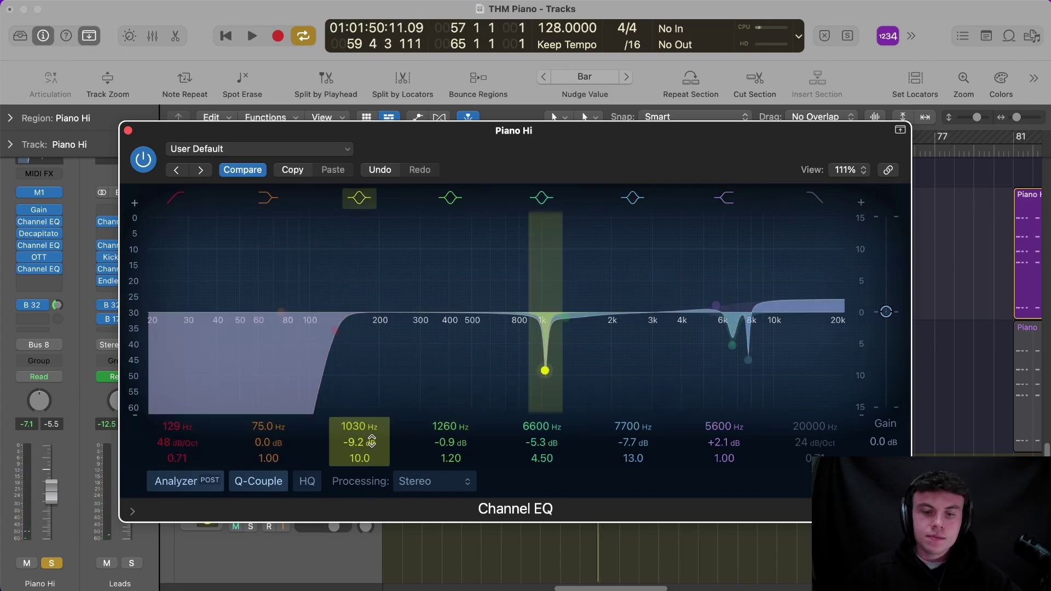
Step: Boost the 1030 Hz band of Piano Hi's first Channel EQ to +13.7 dB and audition the resonance
drag(360, 442, 360, 407)
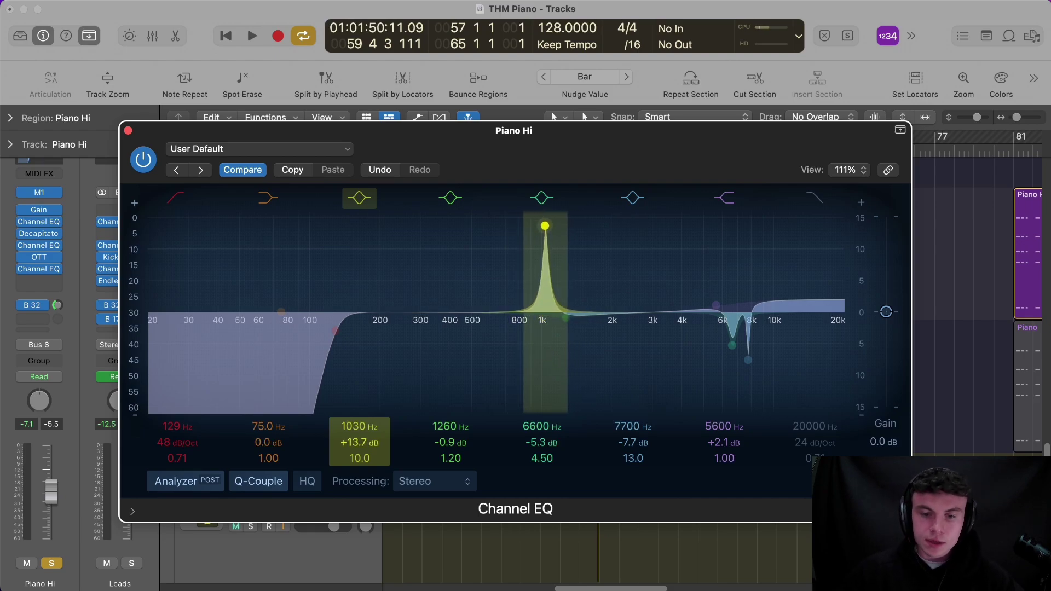
key(space)
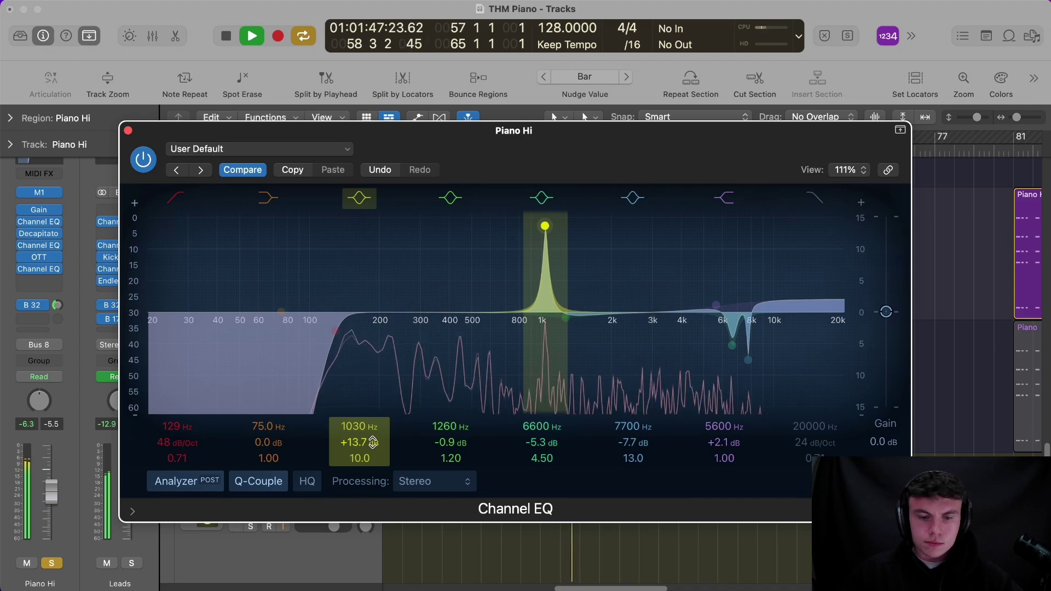
key(space)
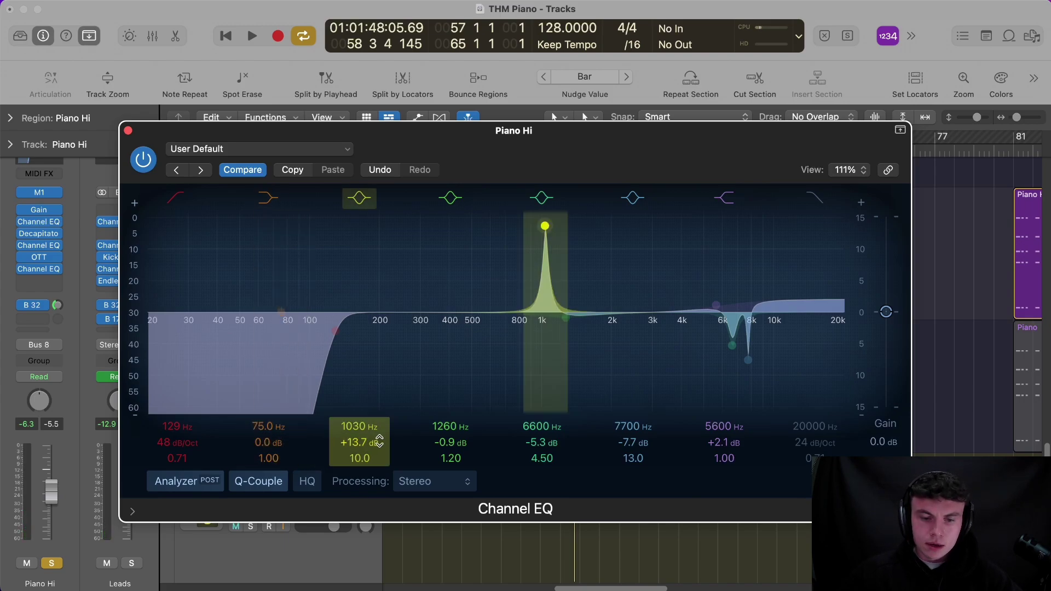
Step: Set the 1030 Hz band's gain to -7.0 dB and close the Channel EQ
drag(359, 442, 360, 447)
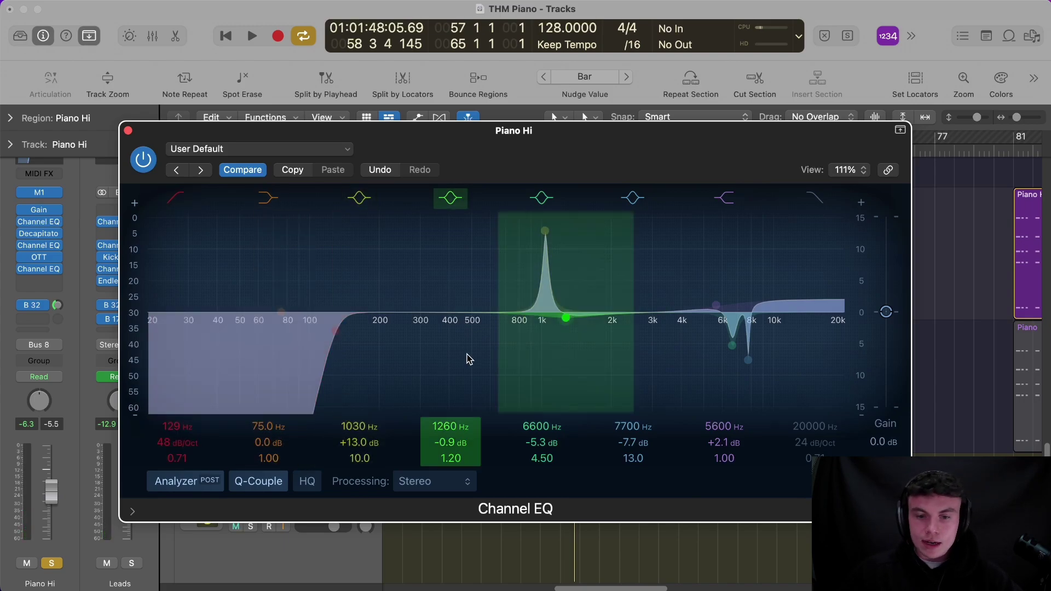
drag(356, 442, 356, 464)
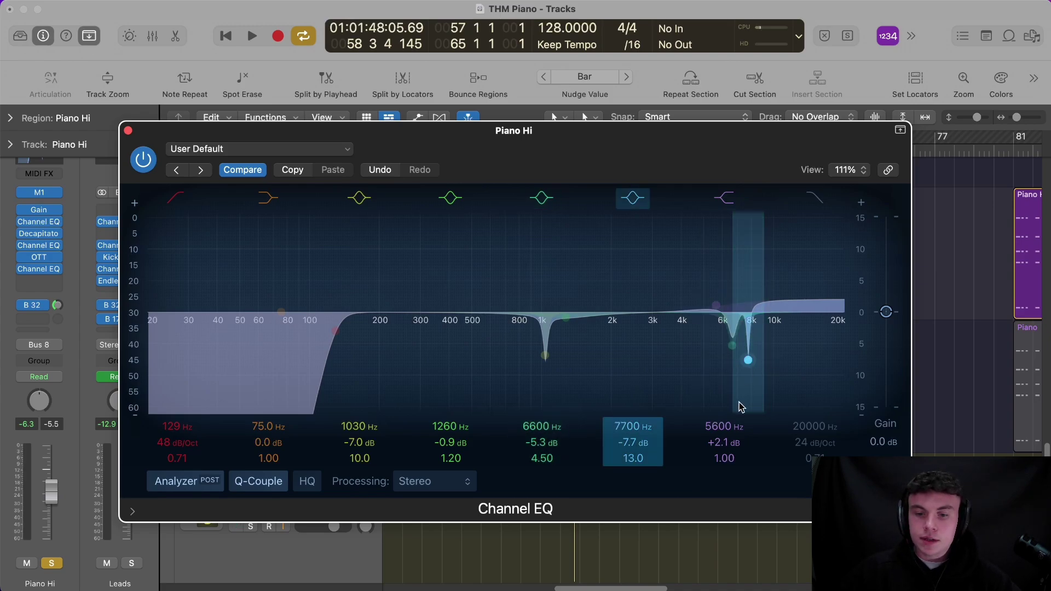
click(128, 130)
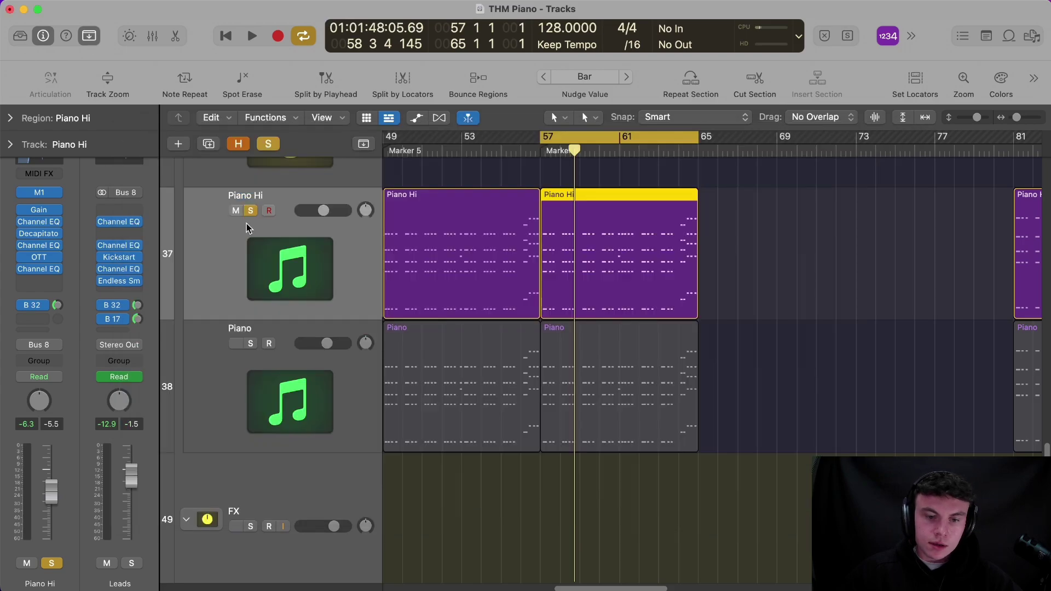
Step: Open the second Channel EQ on Piano Hi and examine its low cut and narrow 2000 Hz cut
click(36, 245)
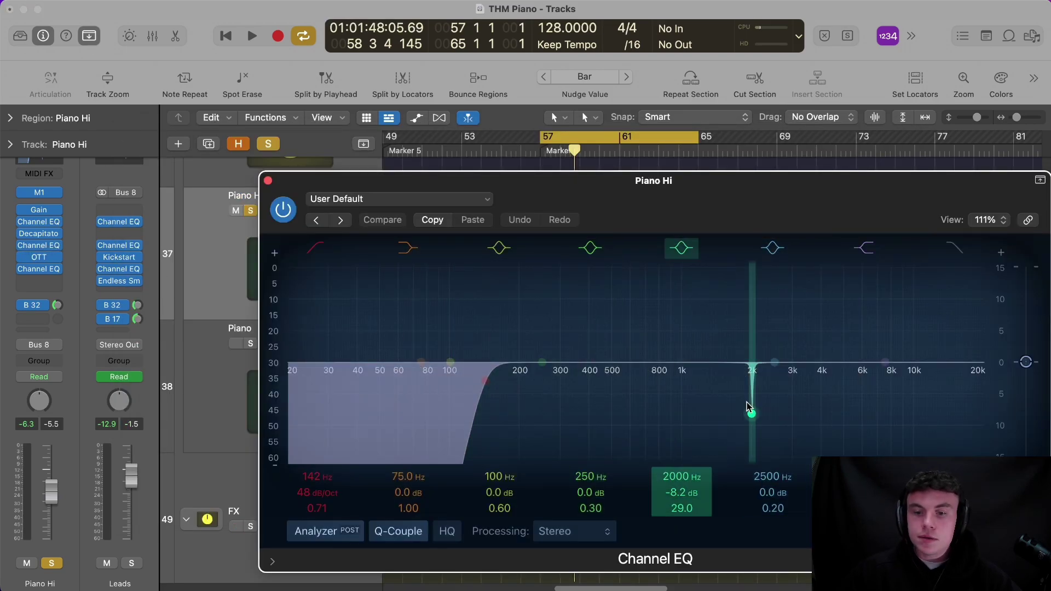
mouse_move(26, 235)
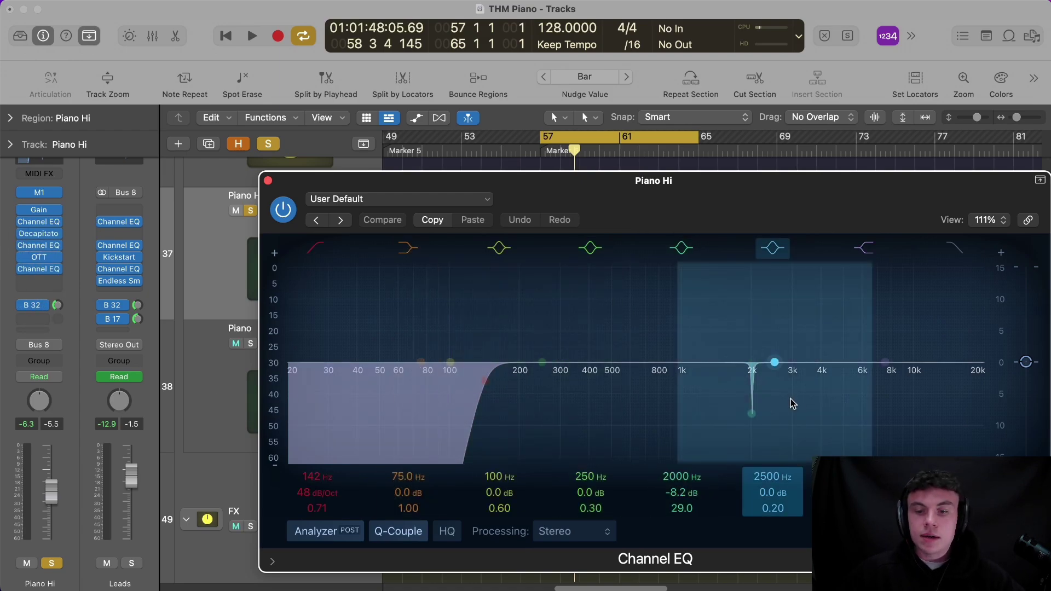
Step: Review Piano Hi's Decapitator settings and second Channel EQ, closing each plug-in window after checking it
click(267, 181)
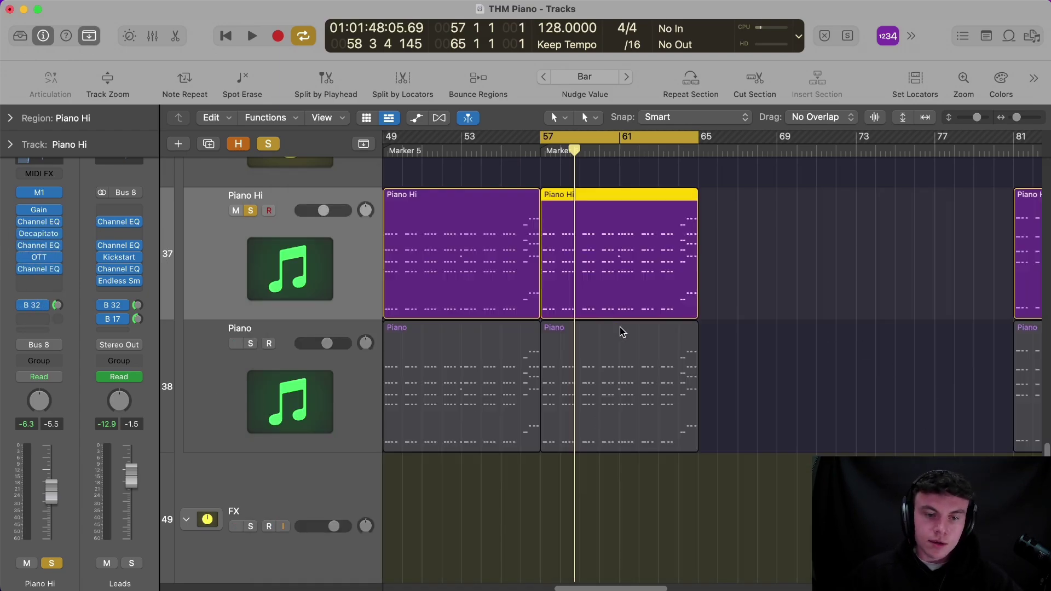
mouse_move(40, 235)
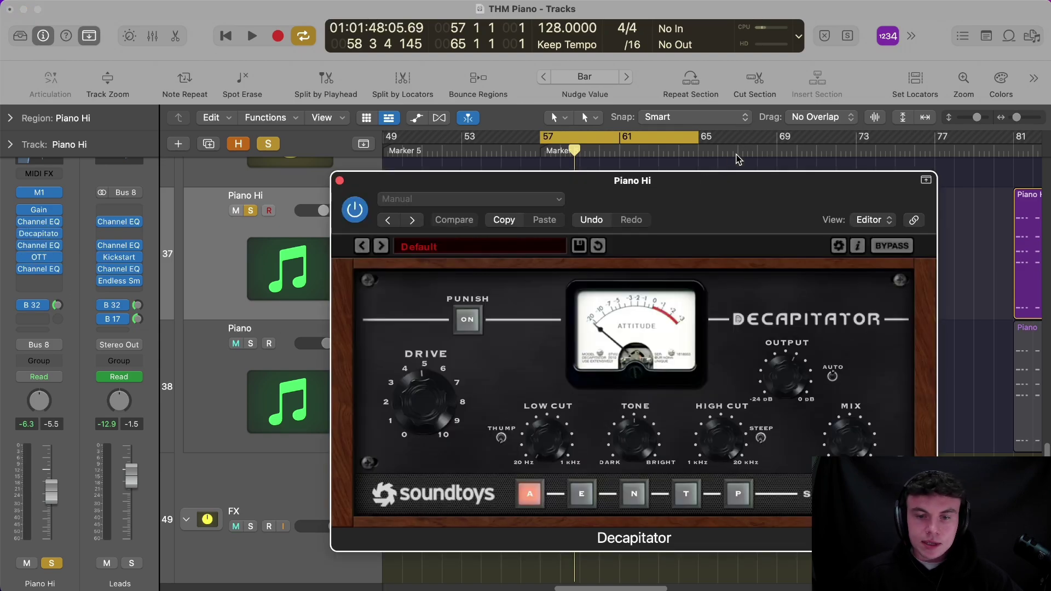
drag(731, 195, 678, 146)
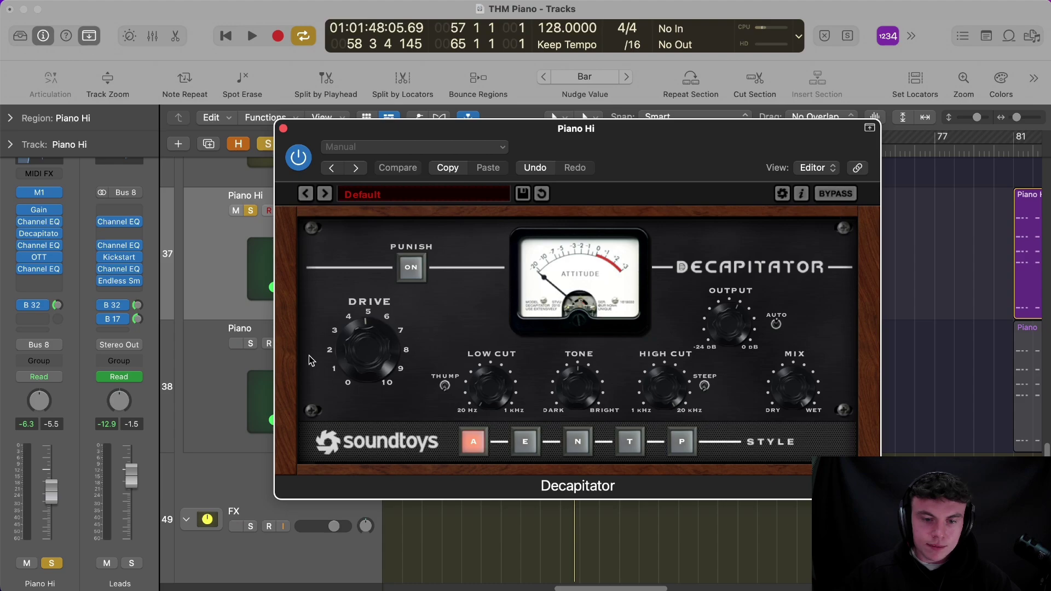
click(283, 129)
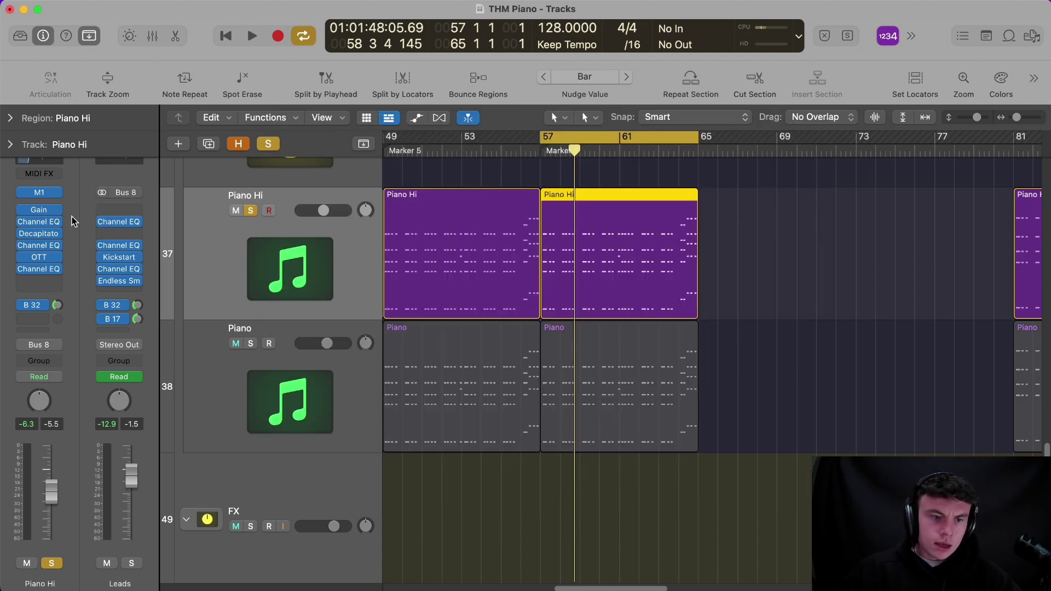
click(31, 246)
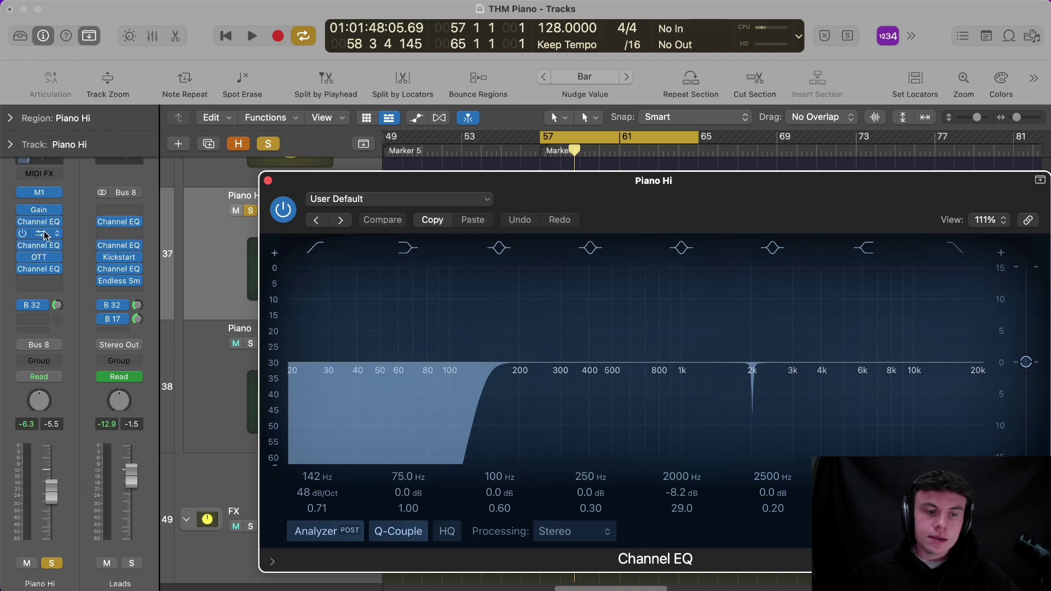
click(268, 180)
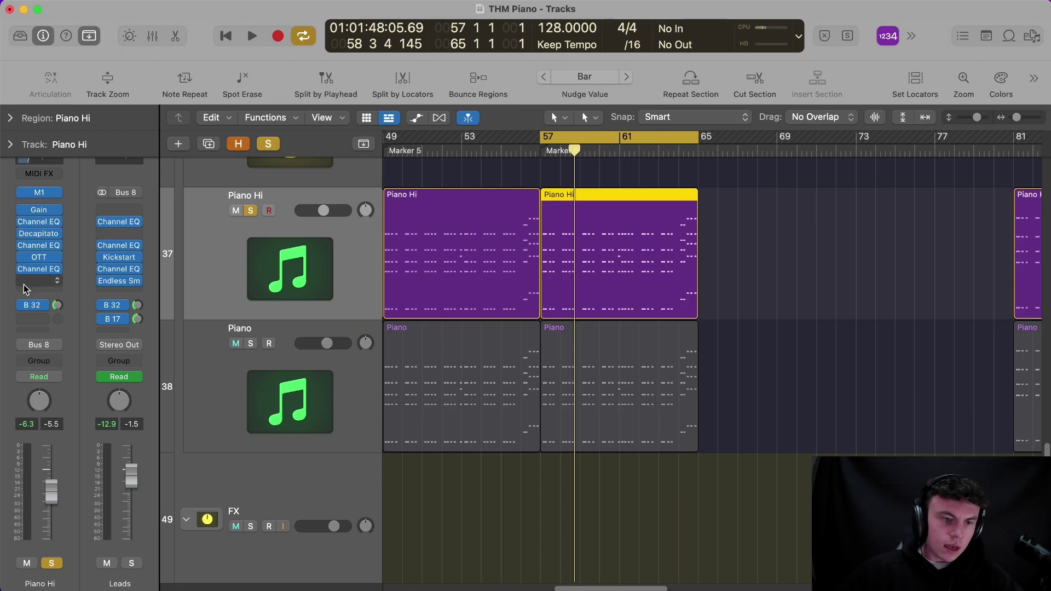
Step: Open OTT on Piano Hi and compare playback with the compressor bypassed and enabled
click(42, 261)
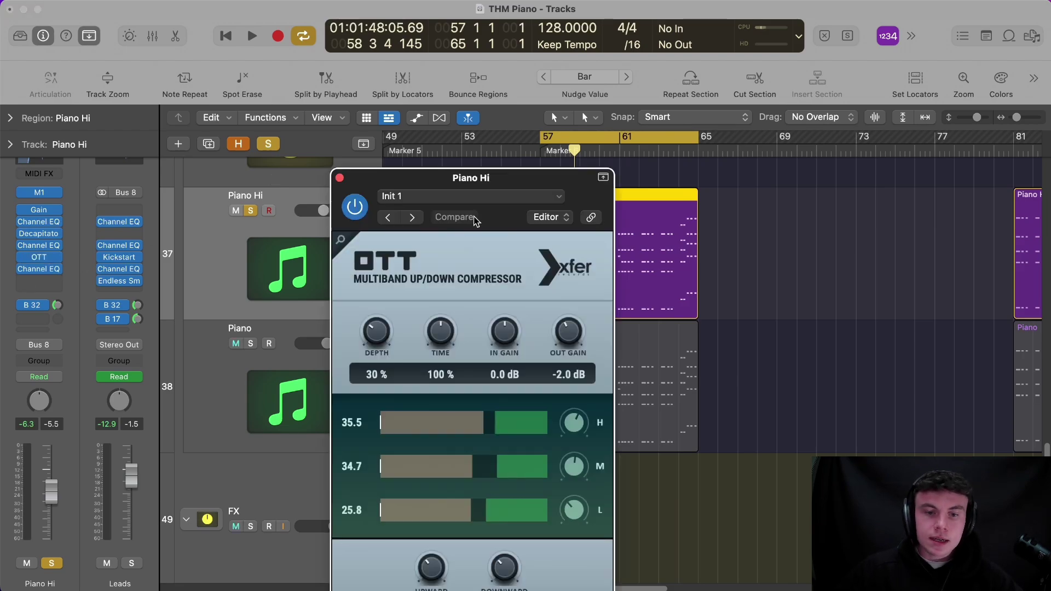
drag(537, 186, 847, 97)
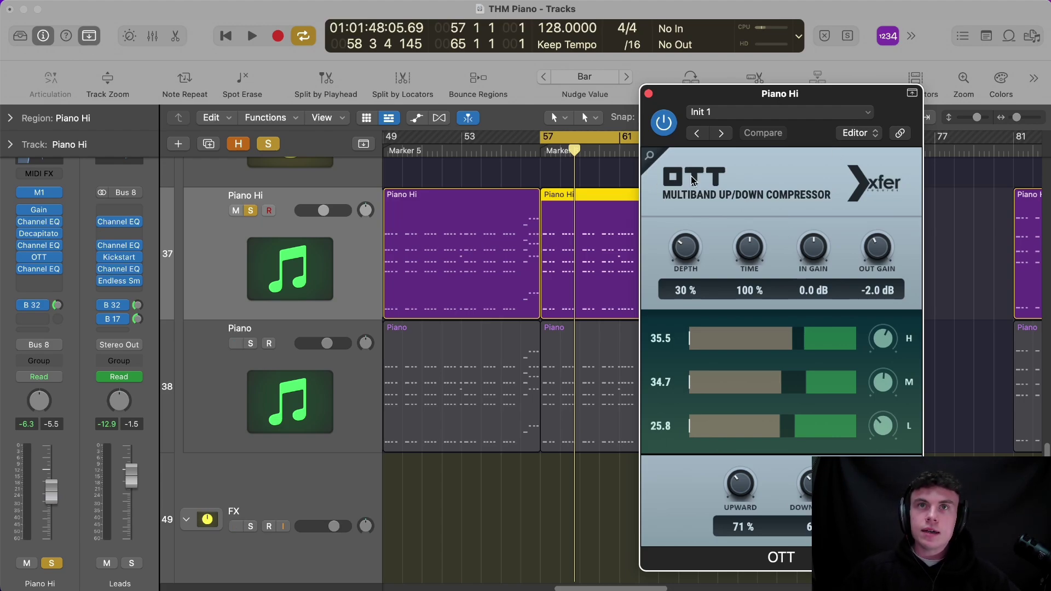
click(664, 123)
key(space)
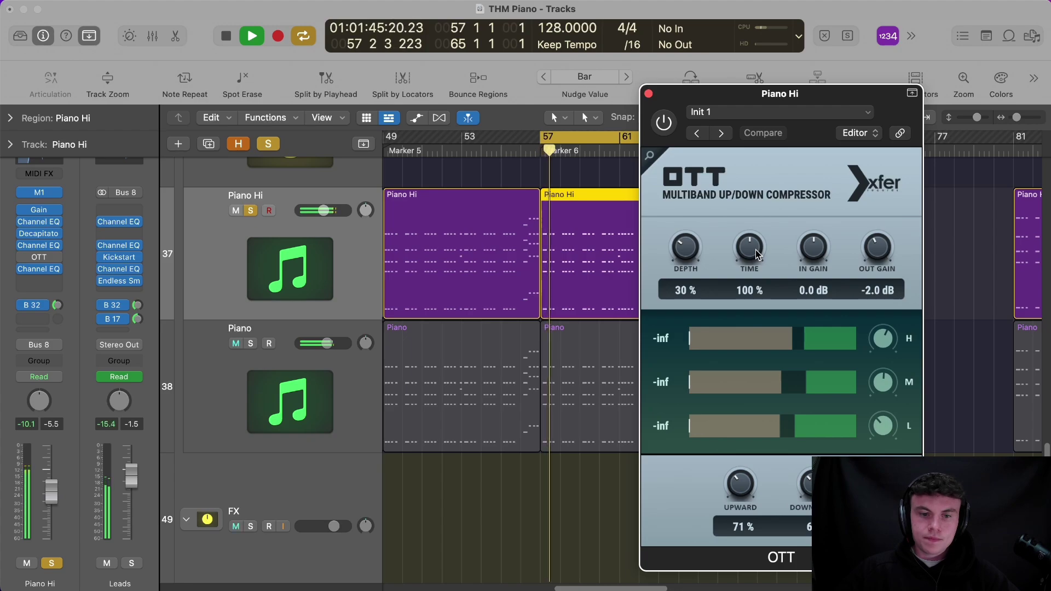
key(space)
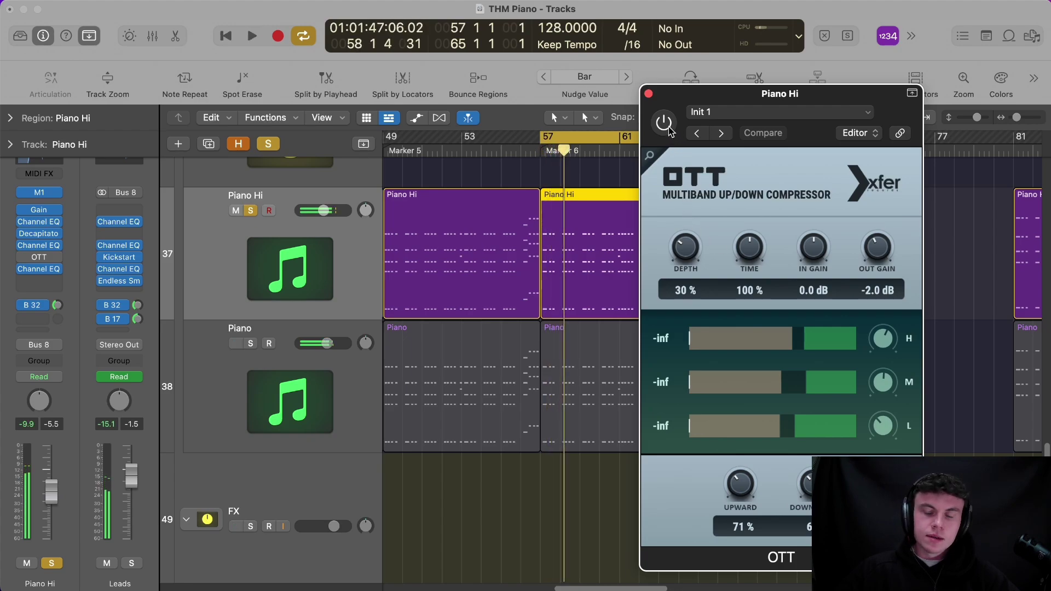
click(668, 127)
key(space)
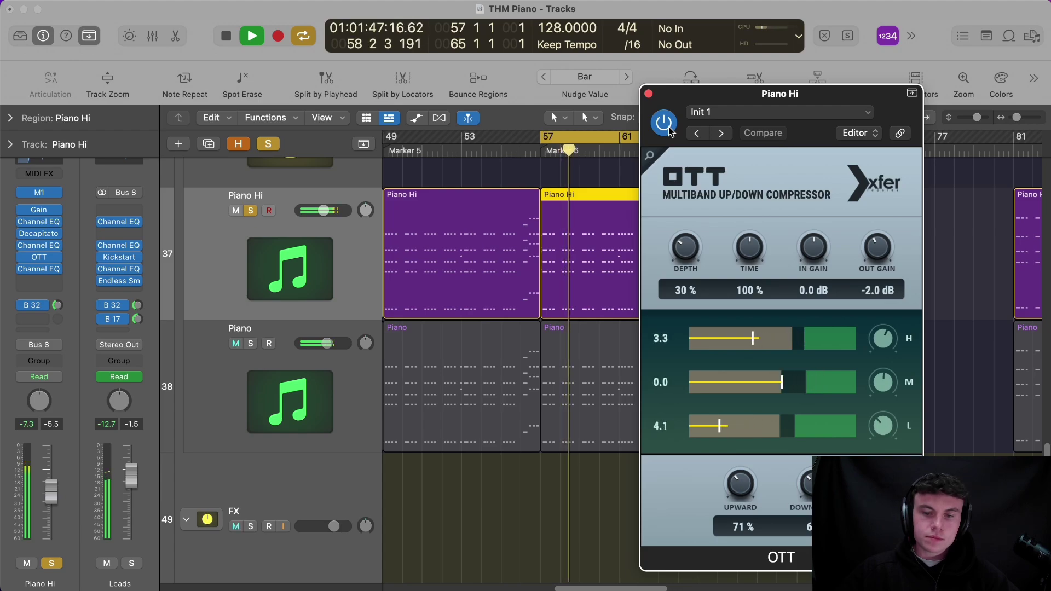
key(space)
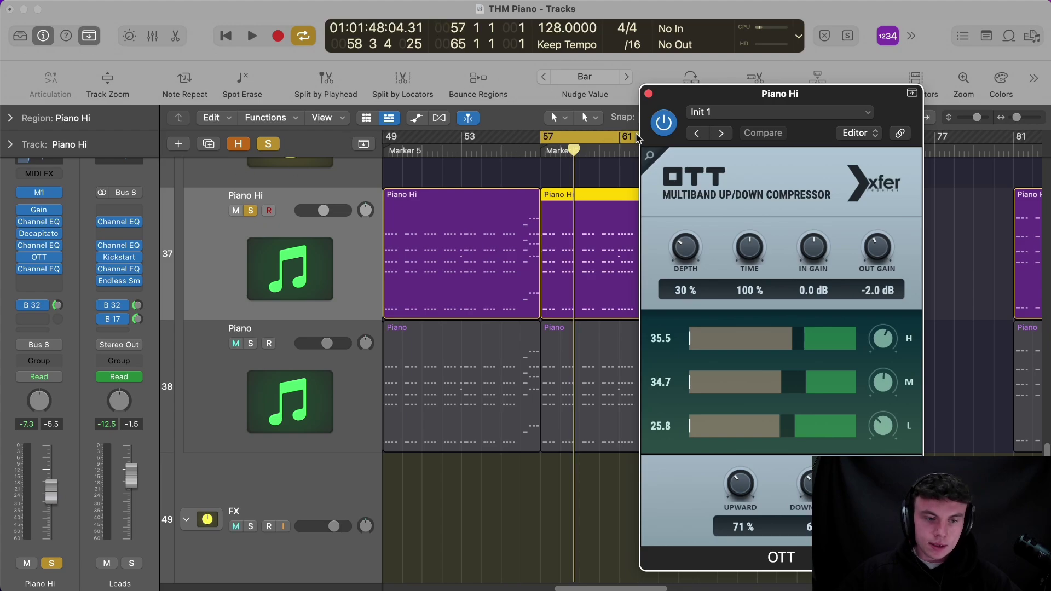
Step: Close OTT and examine the narrow 4200 Hz cut in the last Channel EQ on Piano Hi
click(648, 93)
click(44, 271)
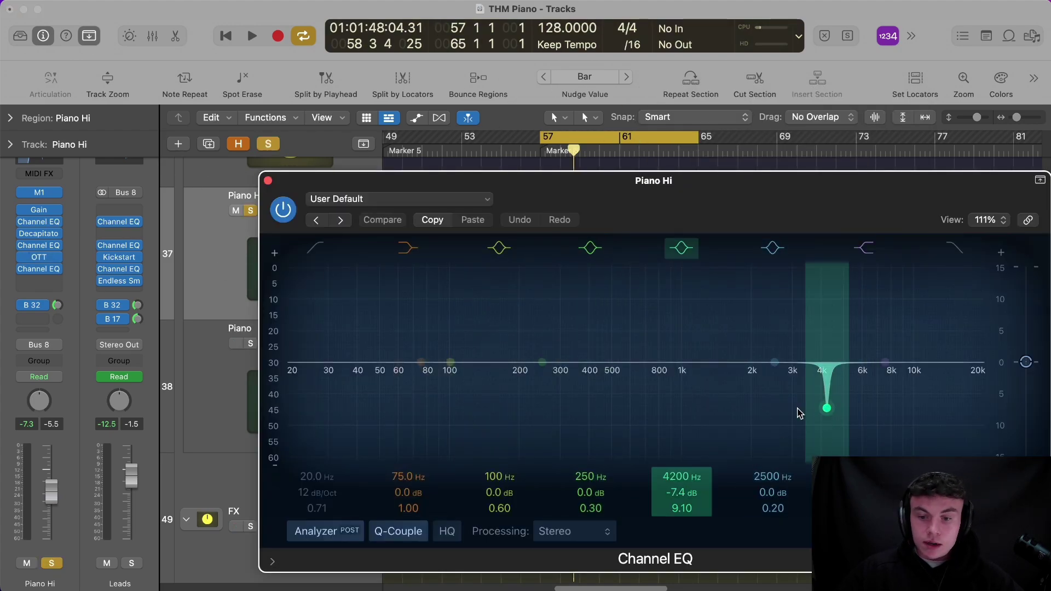
click(269, 181)
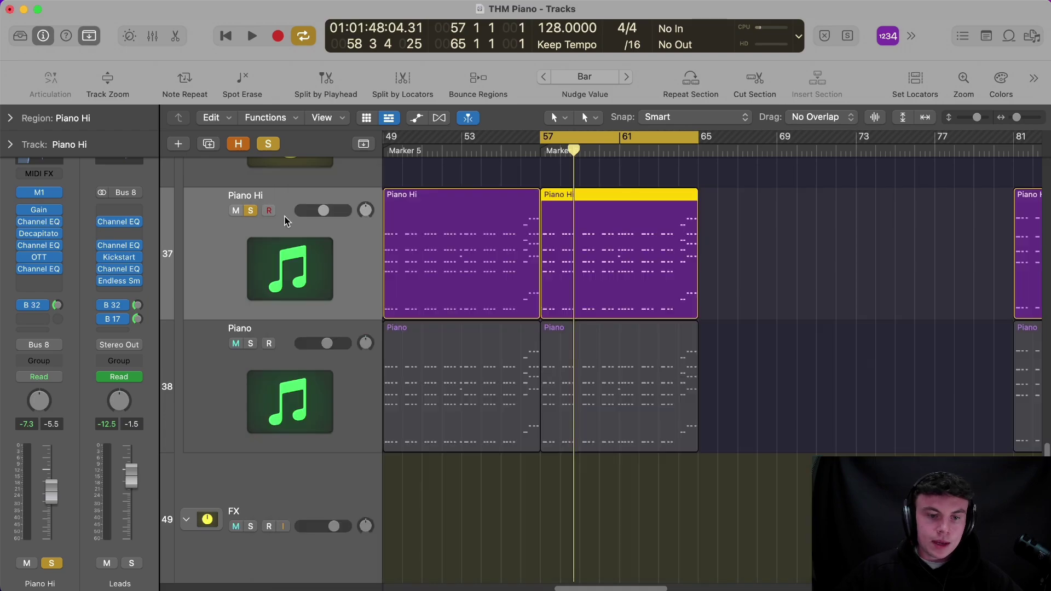
Step: Take Piano Hi out of solo and solo the Piano track instead
scroll(352, 293, up, 1)
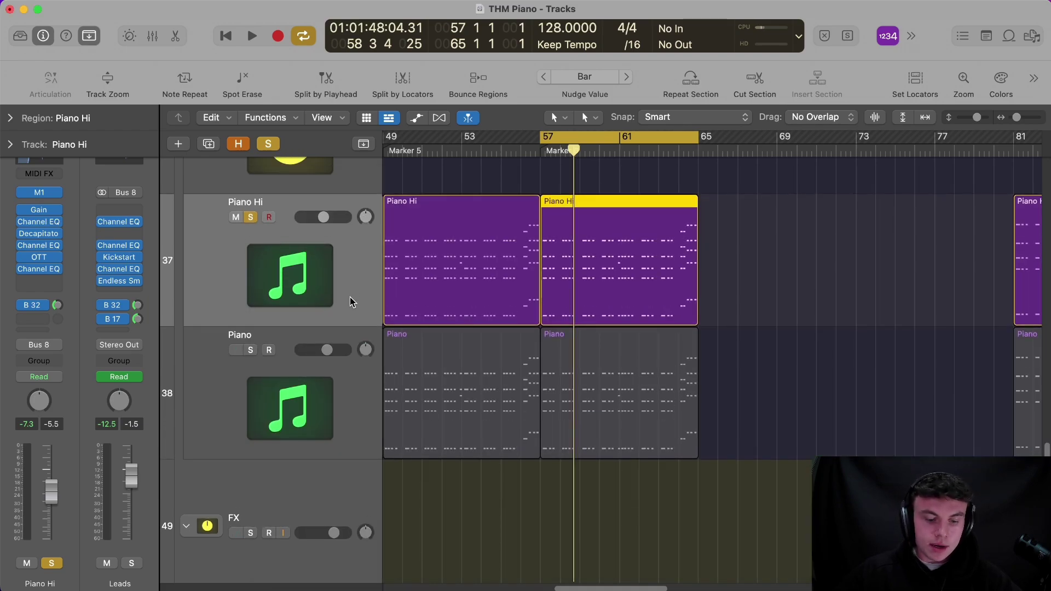
key(s)
scroll(438, 279, down, 1)
click(309, 422)
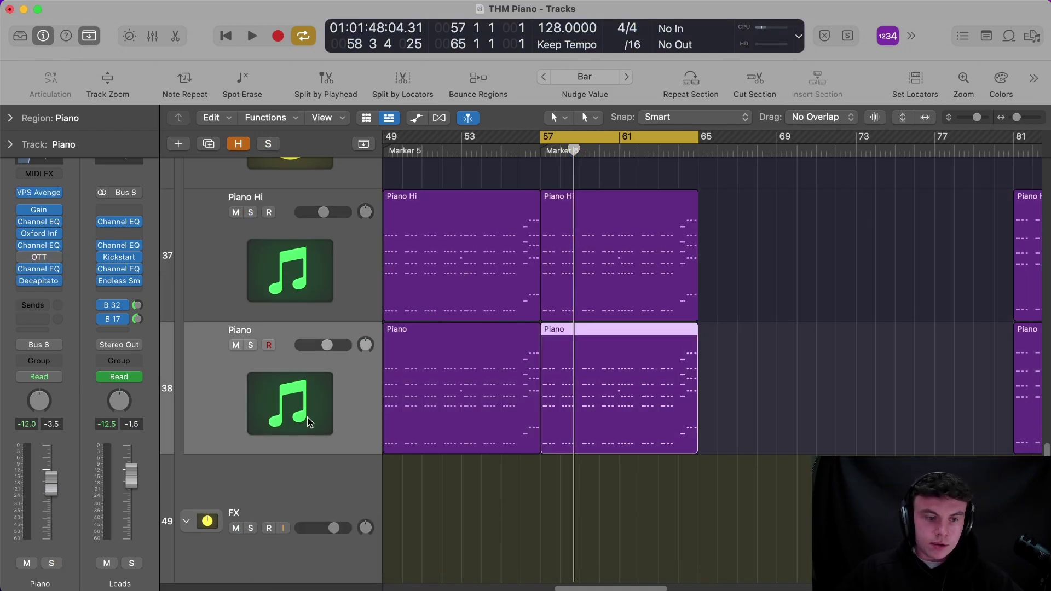
key(s)
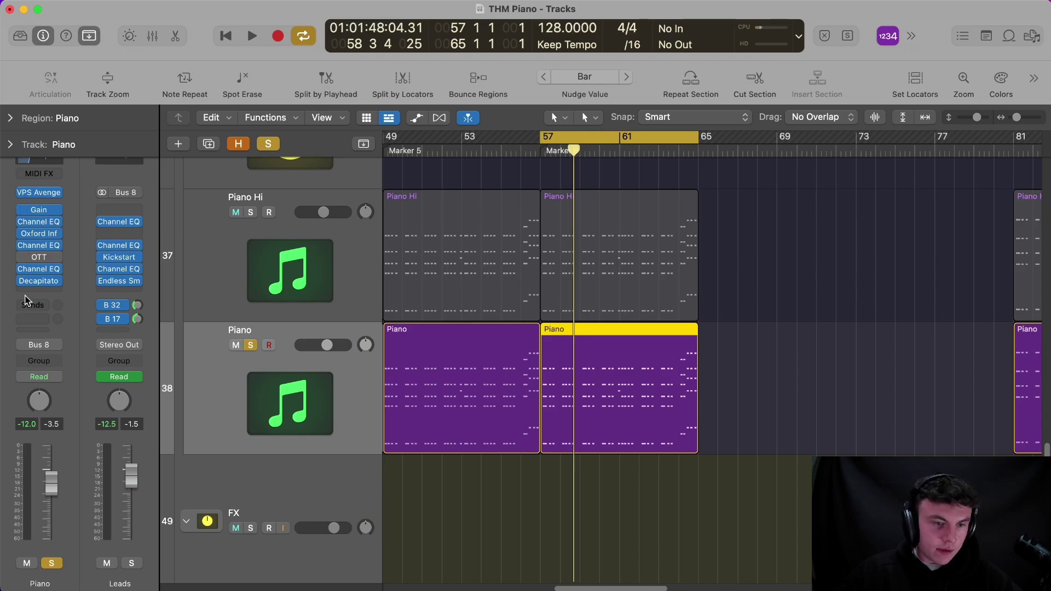
Step: Examine the first Channel EQ on the Piano track and the Effect, Curve and Output settings of its Oxford Inflator
click(34, 222)
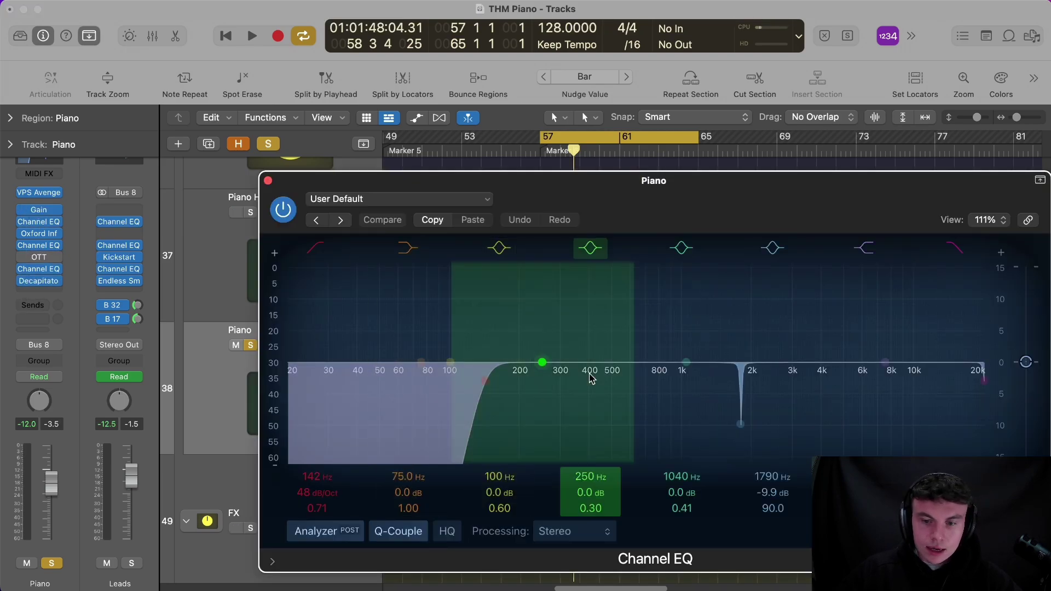
click(268, 181)
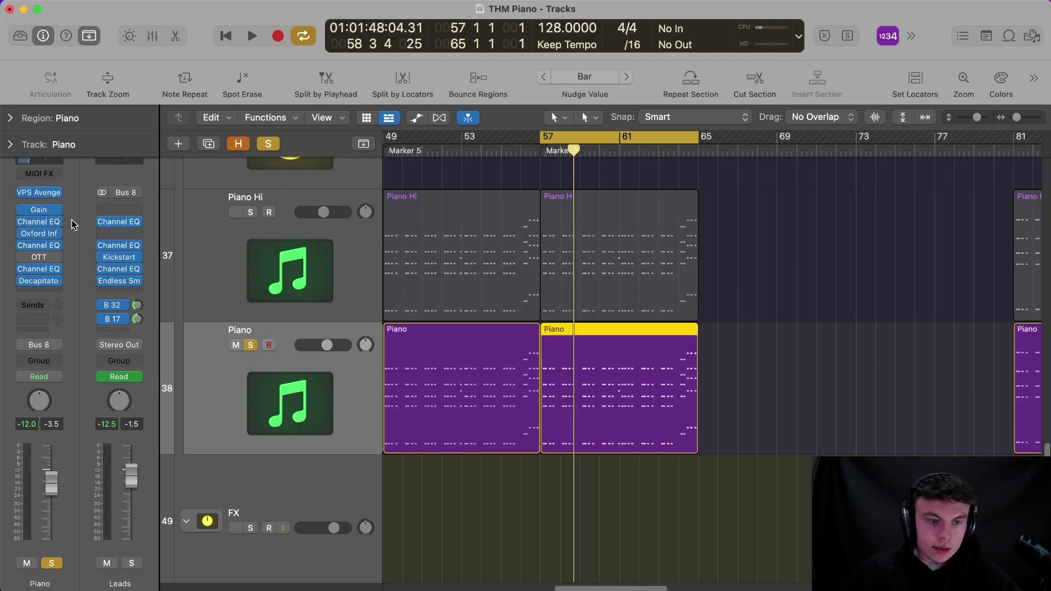
click(39, 234)
drag(557, 189, 676, 172)
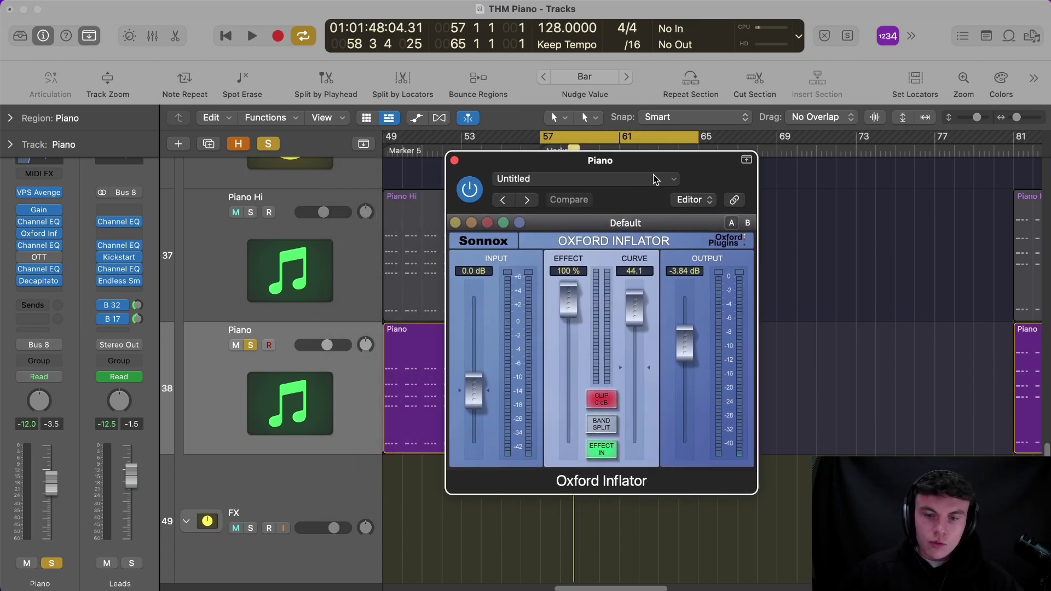
mouse_move(517, 225)
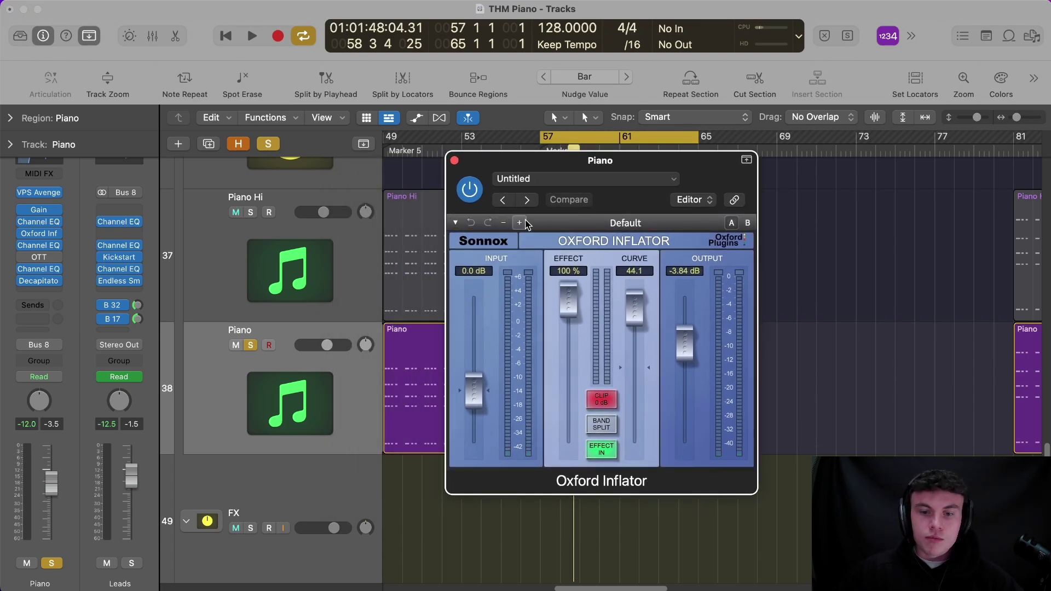
drag(653, 160, 800, 176)
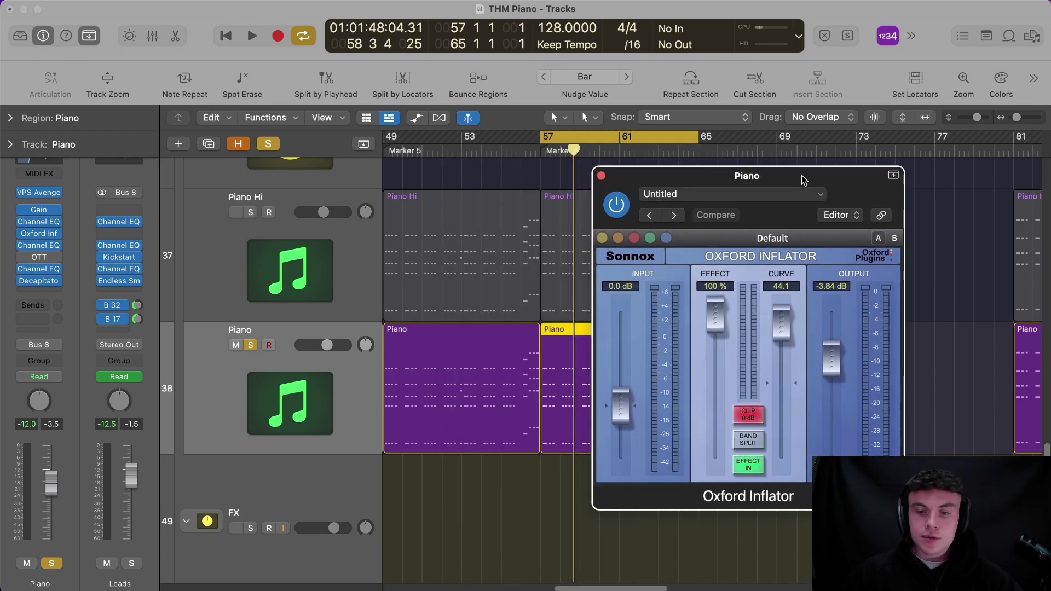
mouse_move(713, 317)
mouse_down()
mouse_move(714, 386)
mouse_move(706, 269)
mouse_move(714, 419)
mouse_move(714, 315)
mouse_up()
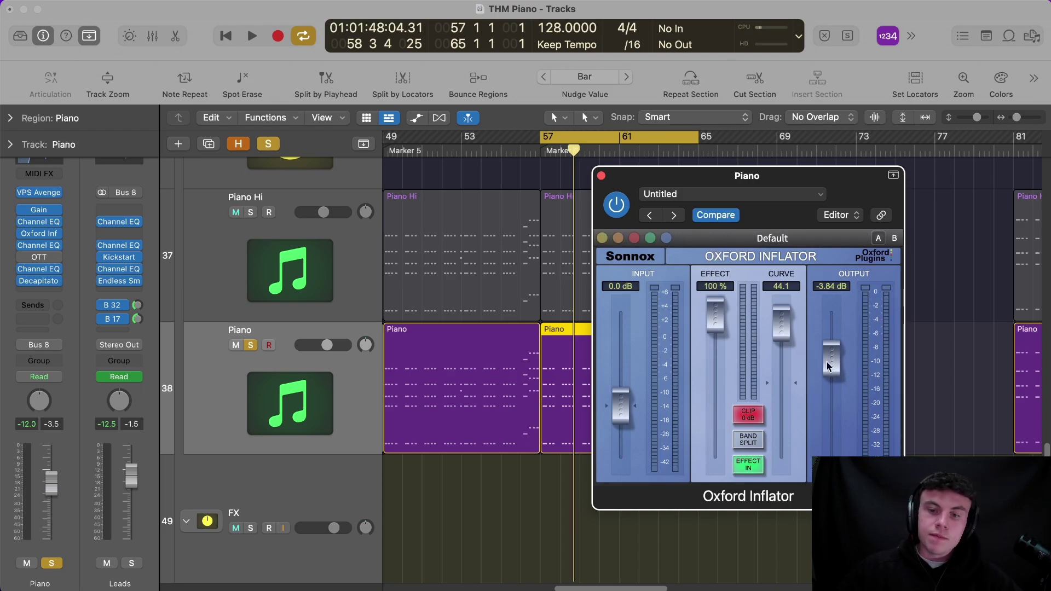
click(601, 177)
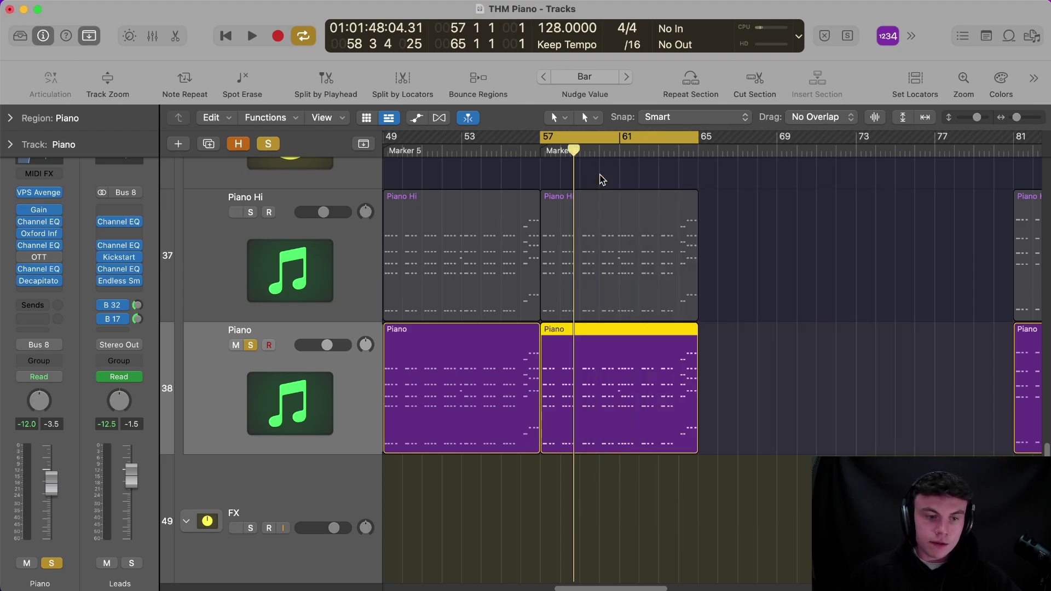
Step: Examine the 625 Hz and 4180 Hz cuts in Piano's second Channel EQ, and its Decapitator settings
click(47, 245)
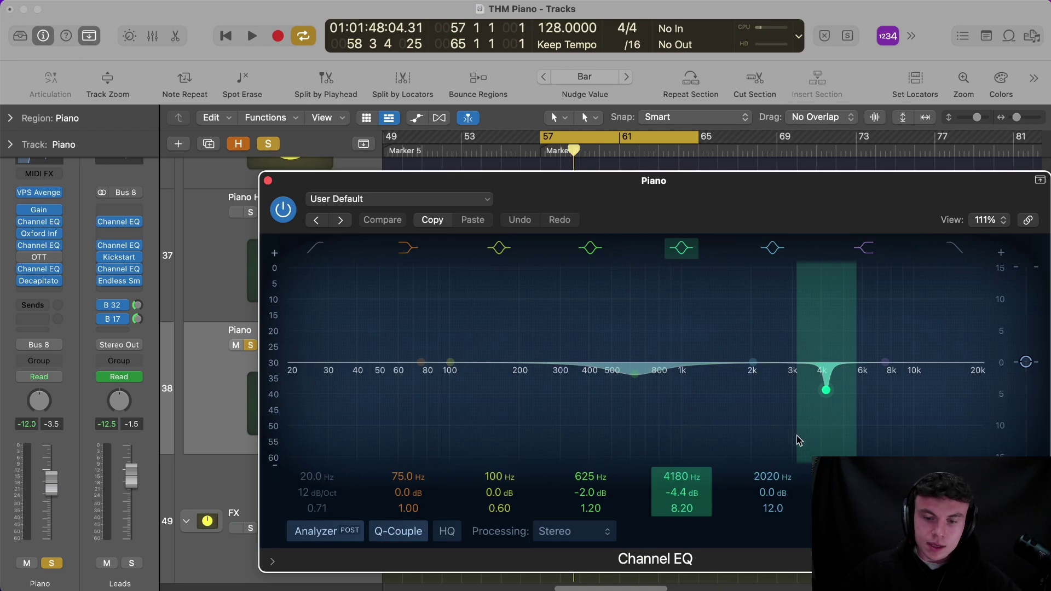
click(267, 180)
click(50, 281)
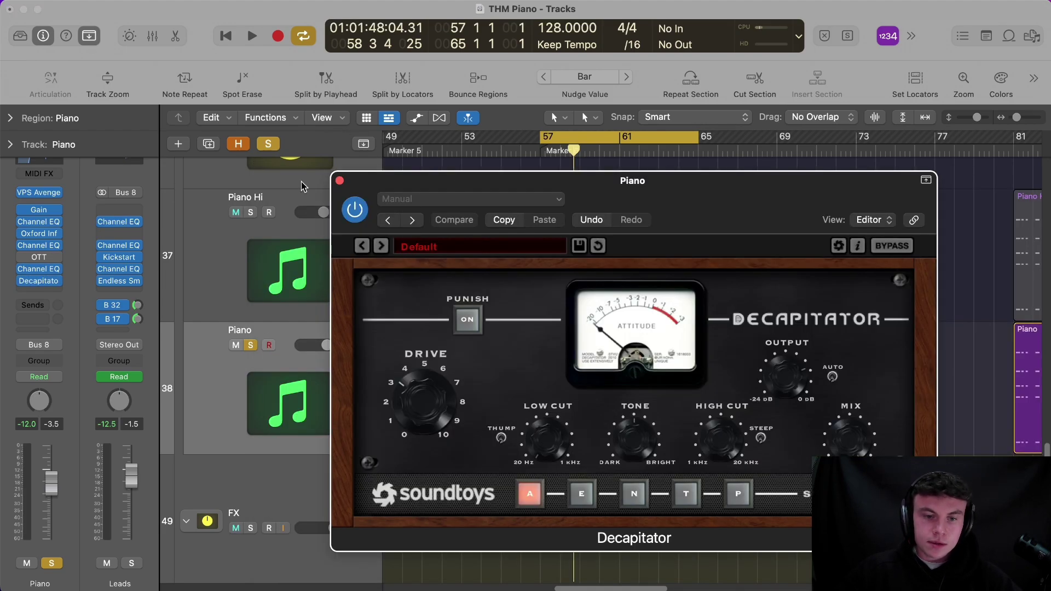
click(339, 180)
Step: Compare the fader levels of the Piano and Piano Hi channel strips
scroll(268, 318, up, 1)
scroll(316, 320, up, 1)
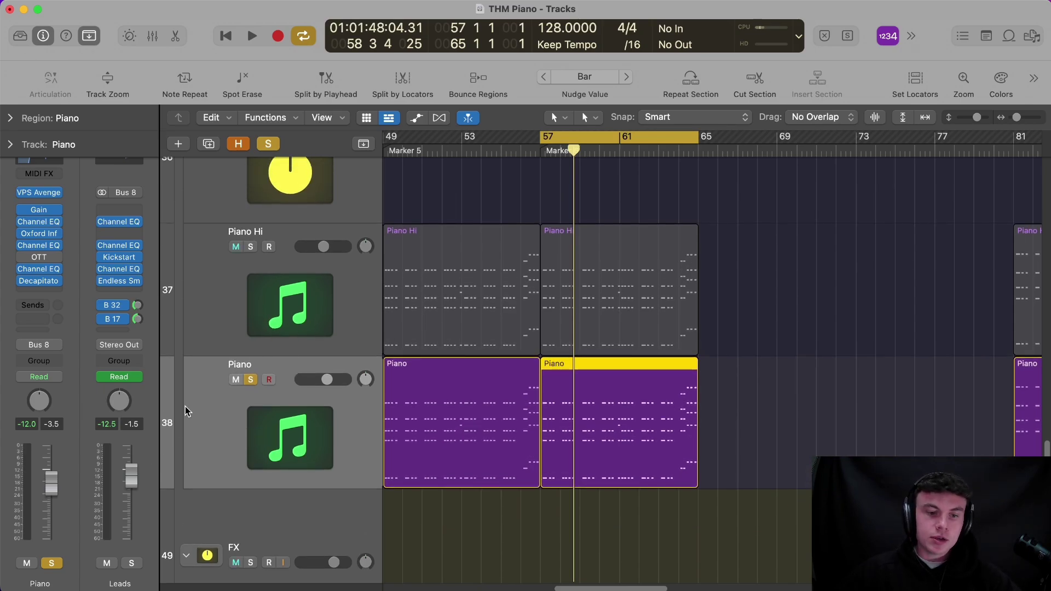
scroll(268, 357, up, 2)
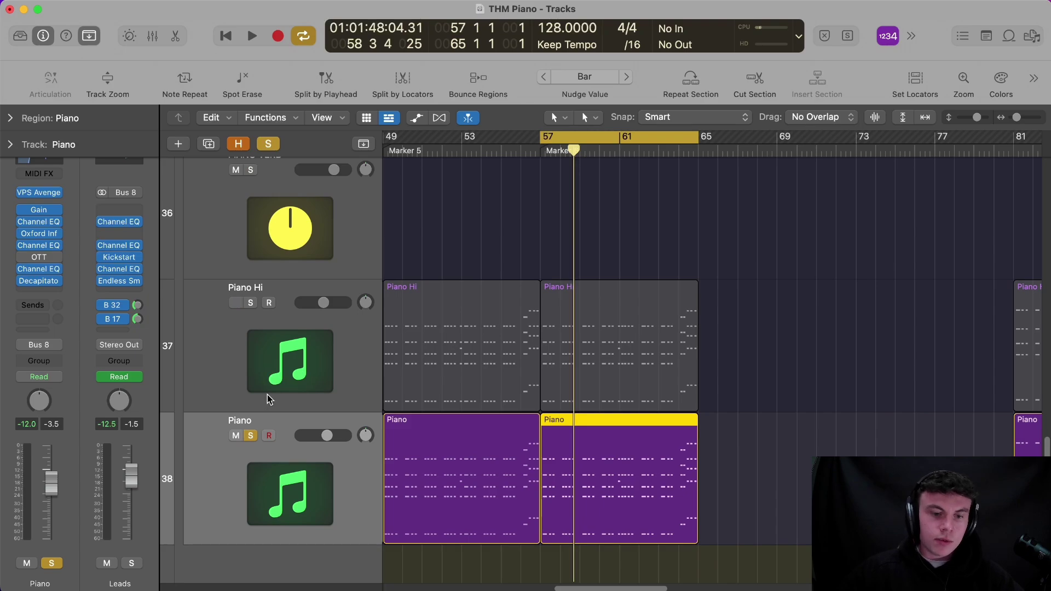
click(268, 395)
click(256, 499)
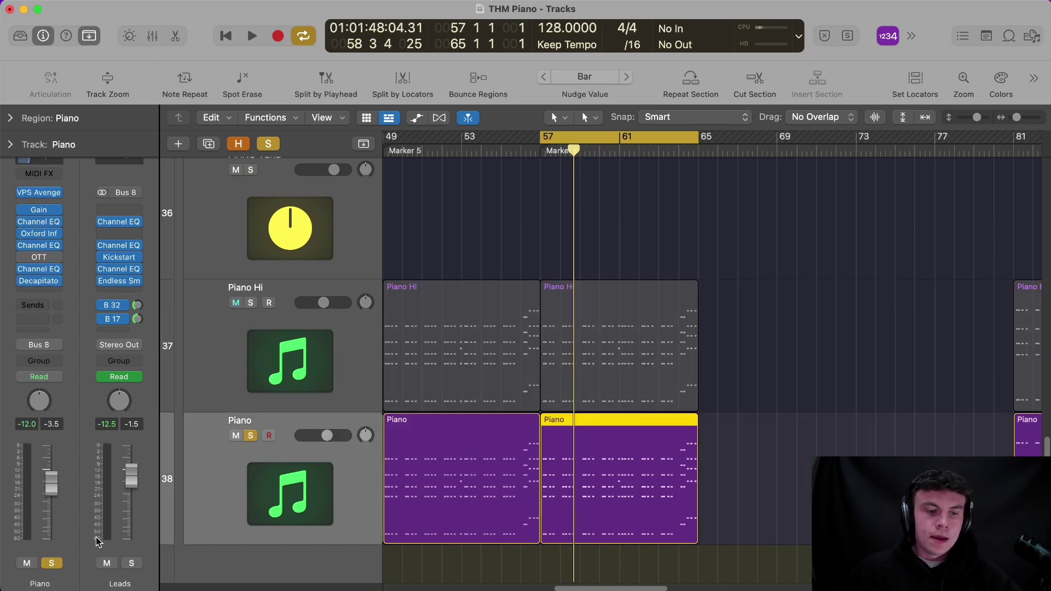
key(Up)
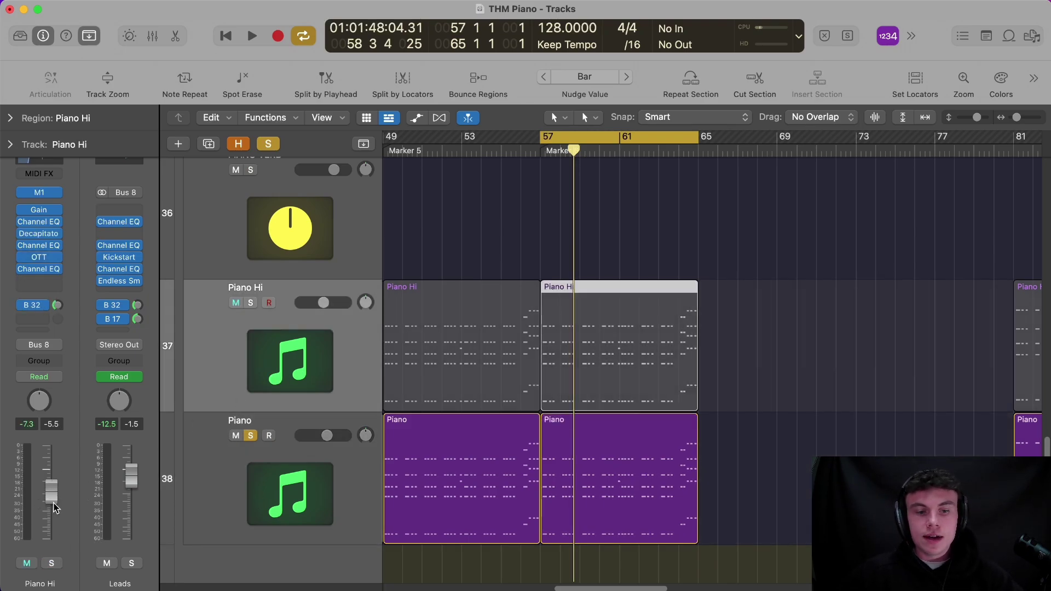
key(ctrl+m)
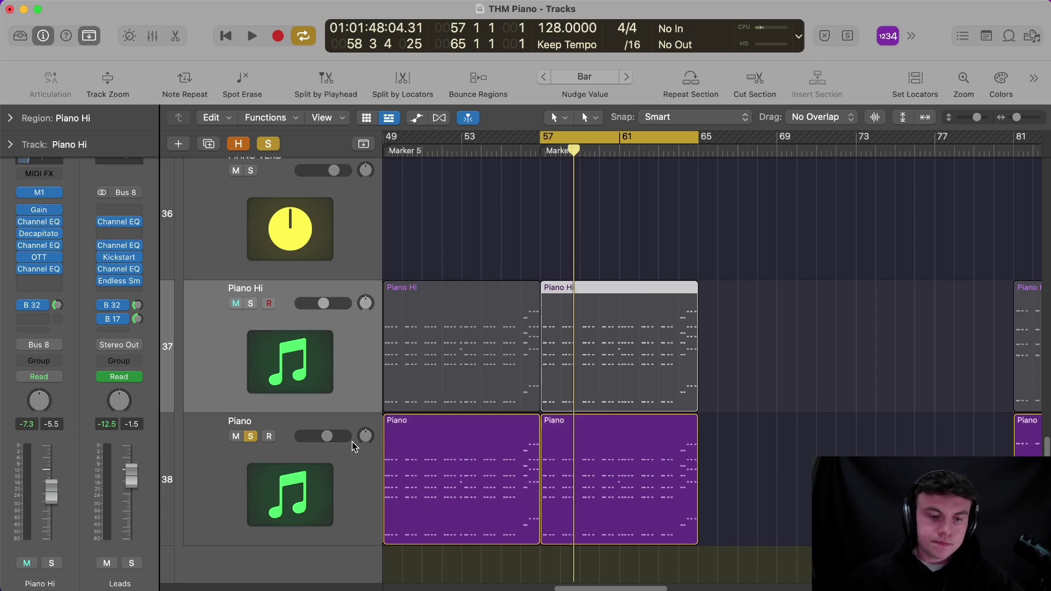
Step: Select the Leads track stack and solo it
scroll(352, 442, up, 5)
scroll(283, 378, down, 2)
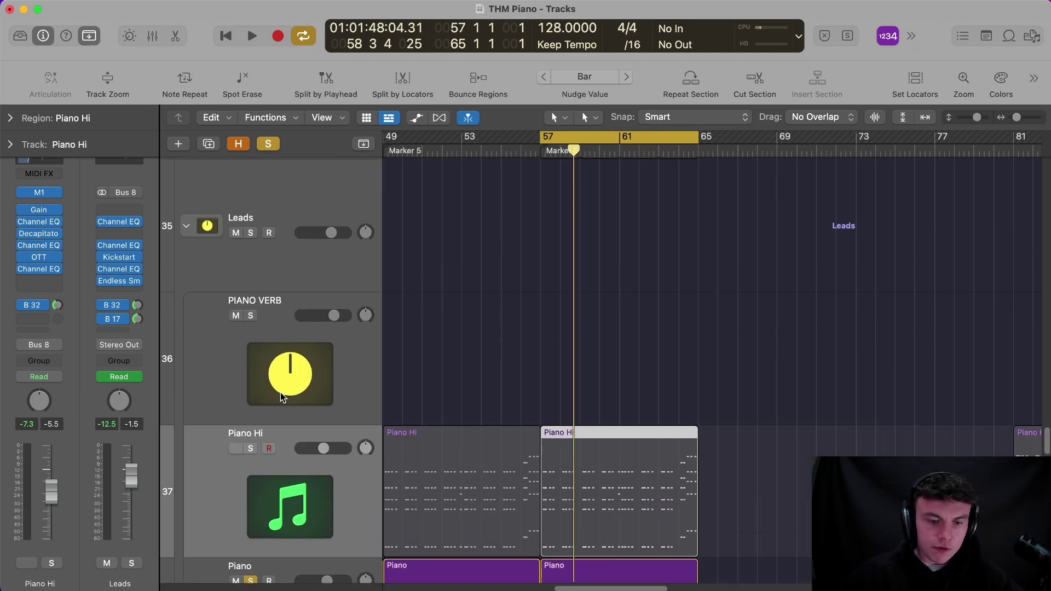
click(277, 215)
click(251, 233)
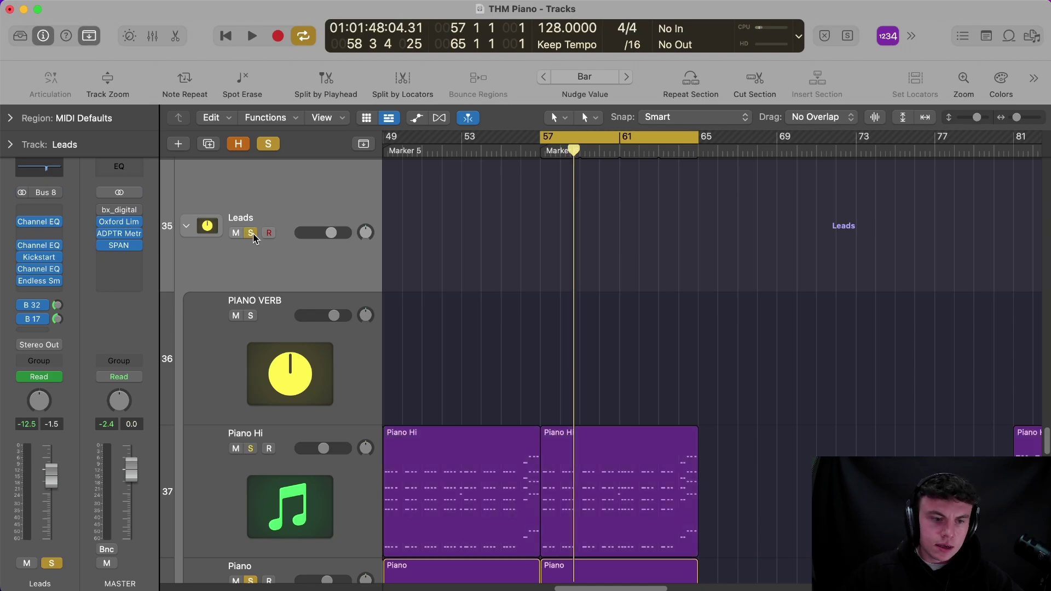
Step: Examine the first two Channel EQs on the Leads bus, including the 1790 Hz and 2140 Hz notches and the 138 Hz low cut
scroll(436, 300, up, 4)
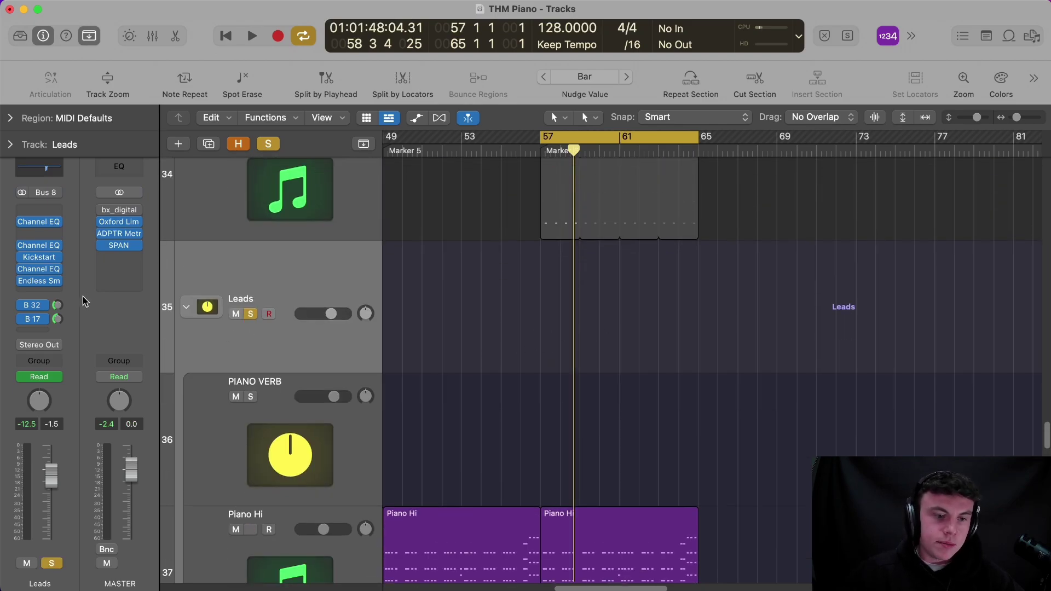
click(47, 253)
click(42, 244)
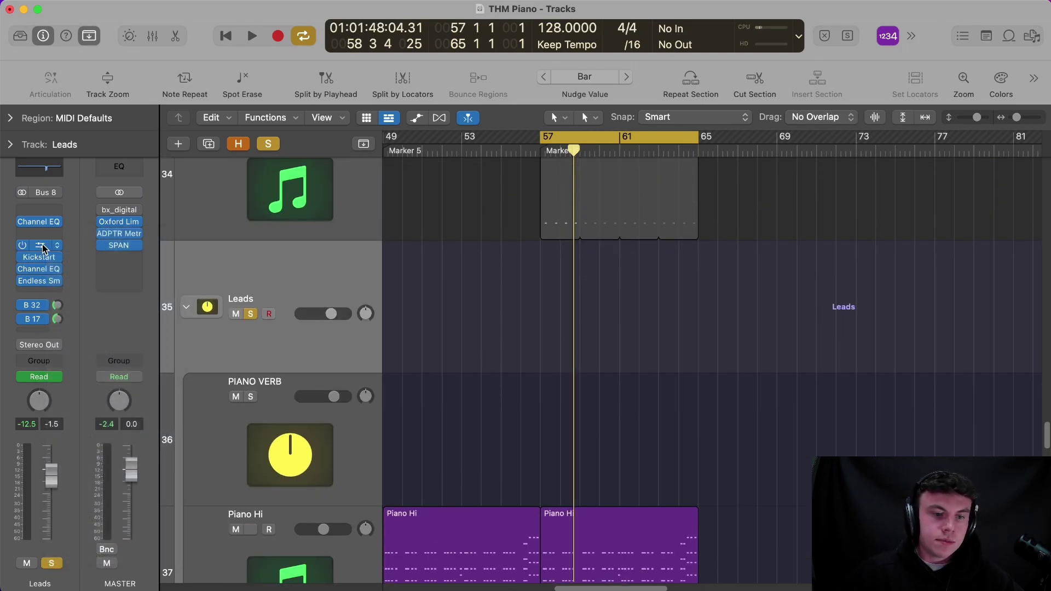
click(41, 244)
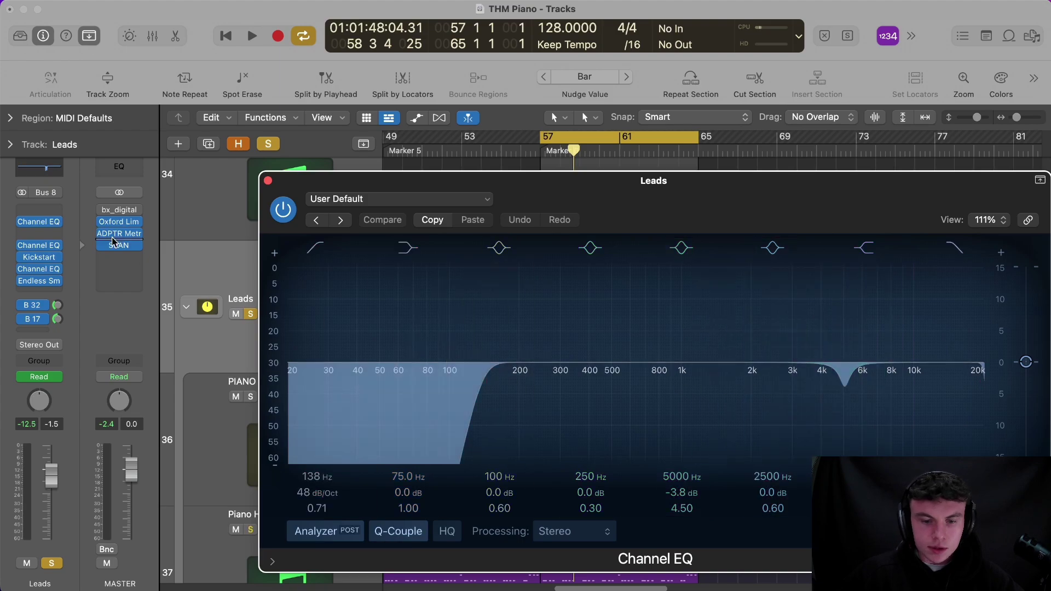
click(39, 222)
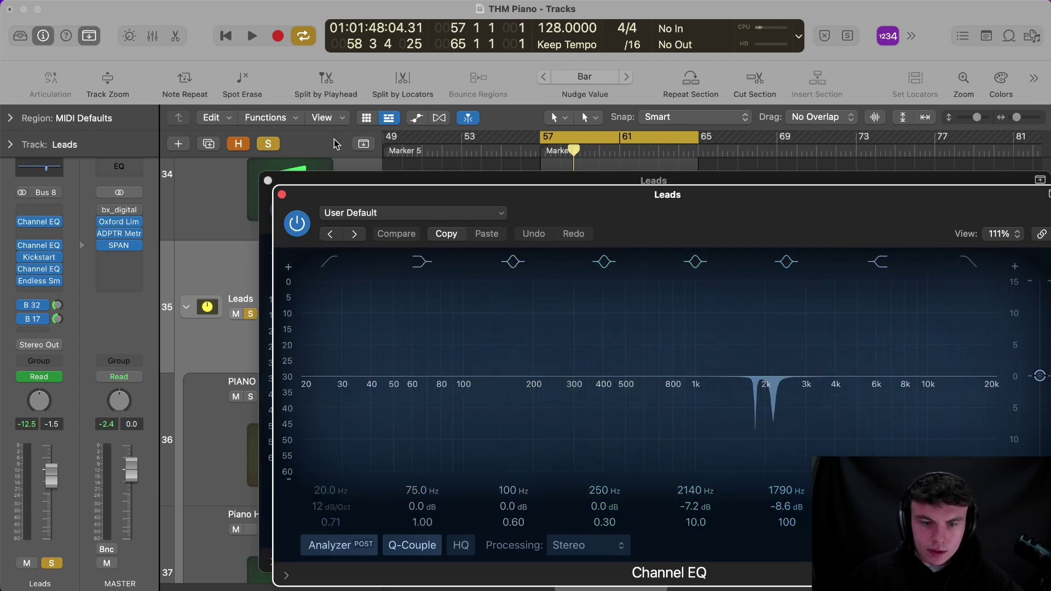
click(267, 181)
Step: Examine the Kickstart sidechain curve and Mix setting on the Leads bus, and the Channel EQ after it
click(39, 256)
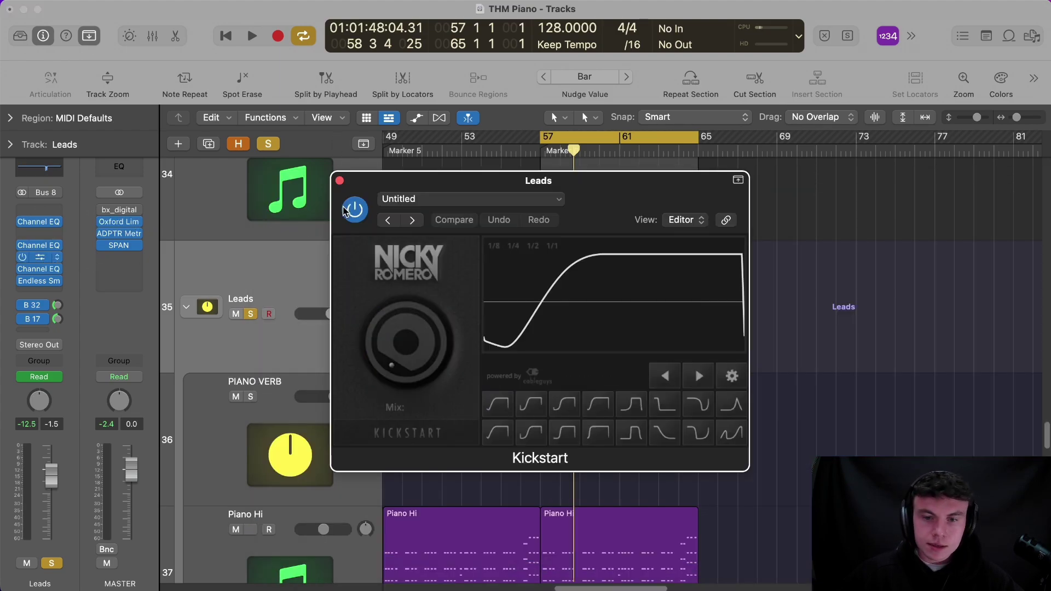
drag(676, 194, 780, 154)
key(z)
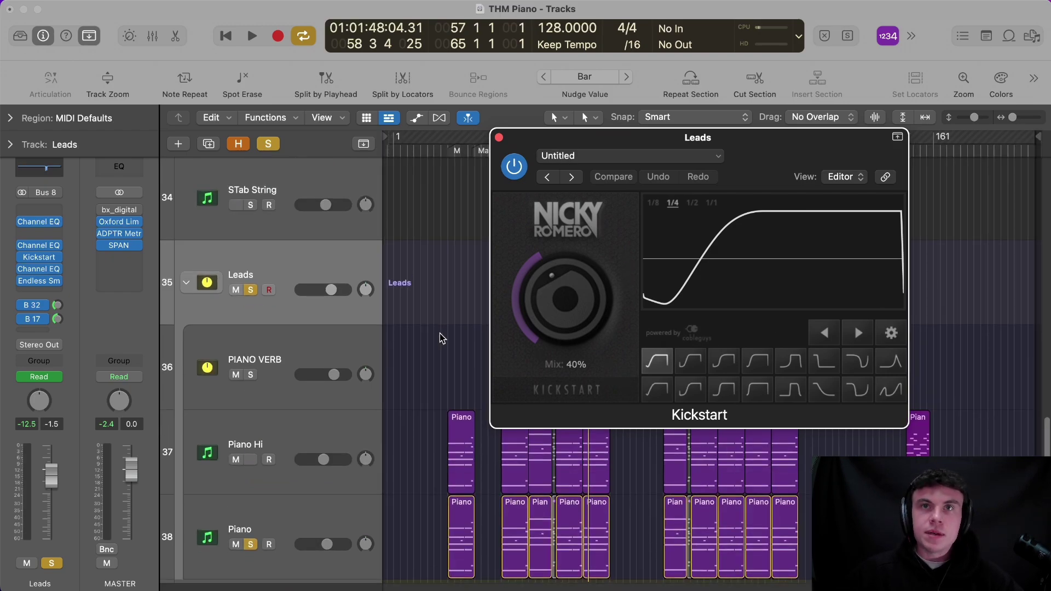
scroll(434, 329, up, 2)
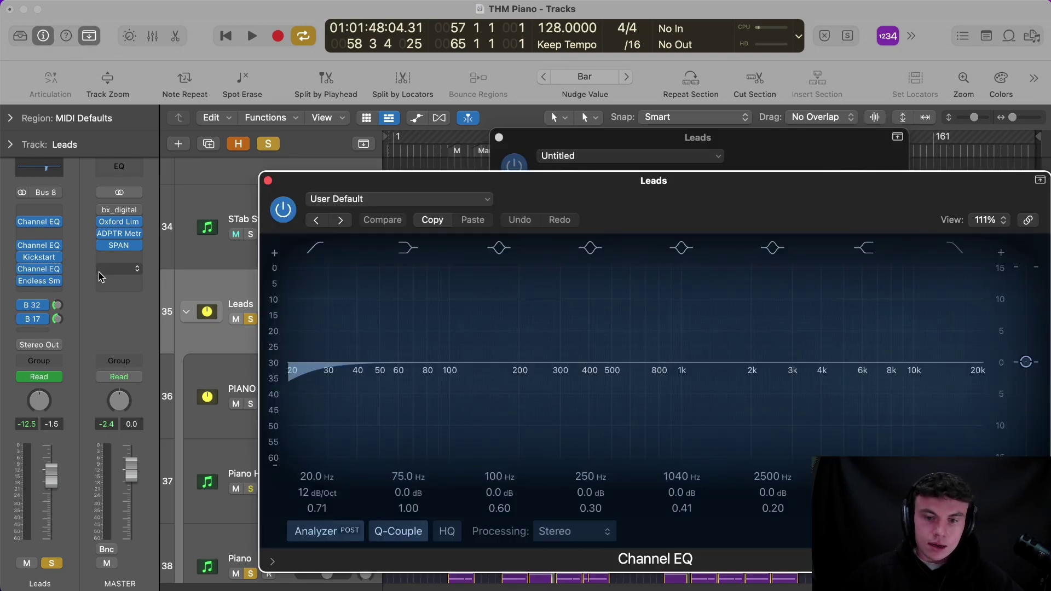
click(34, 269)
click(267, 180)
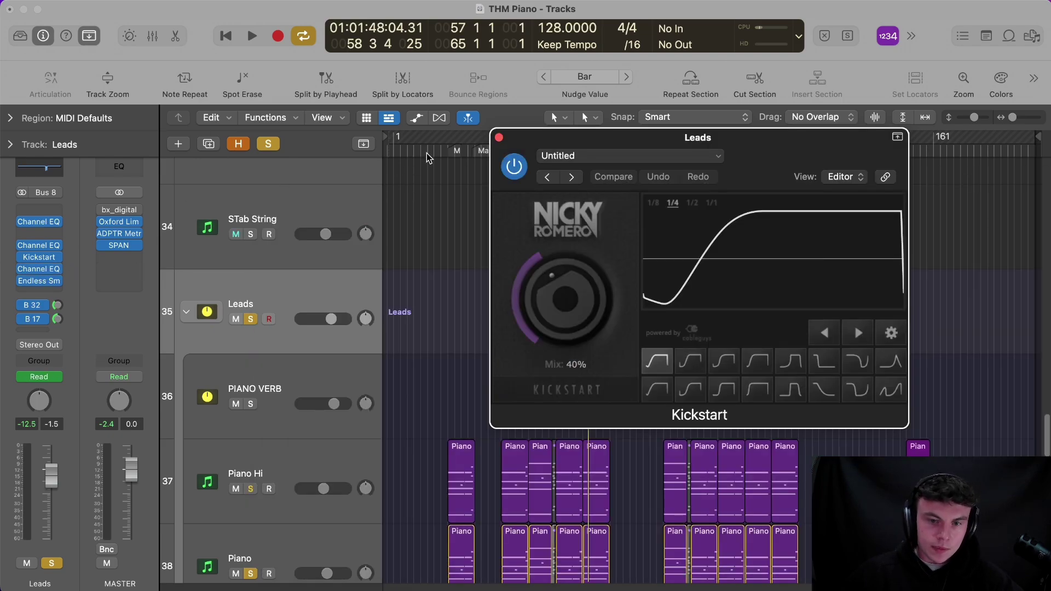
click(498, 137)
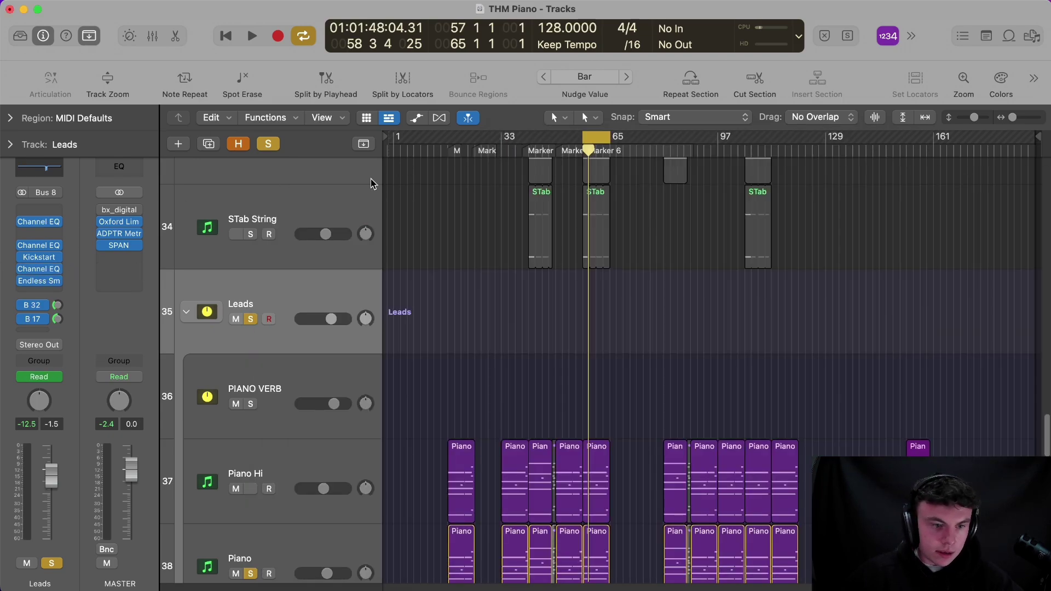
Step: Examine the PIANO VERB bus fed by the Leads Bus 32 send: its Space Designer impulse response and its Channel EQ
click(53, 305)
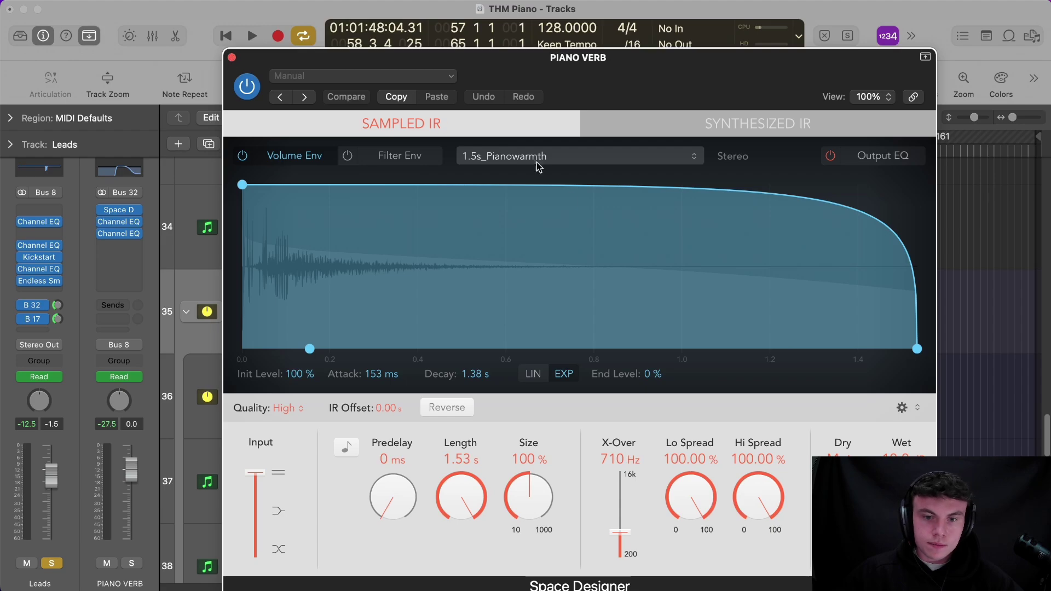
click(232, 56)
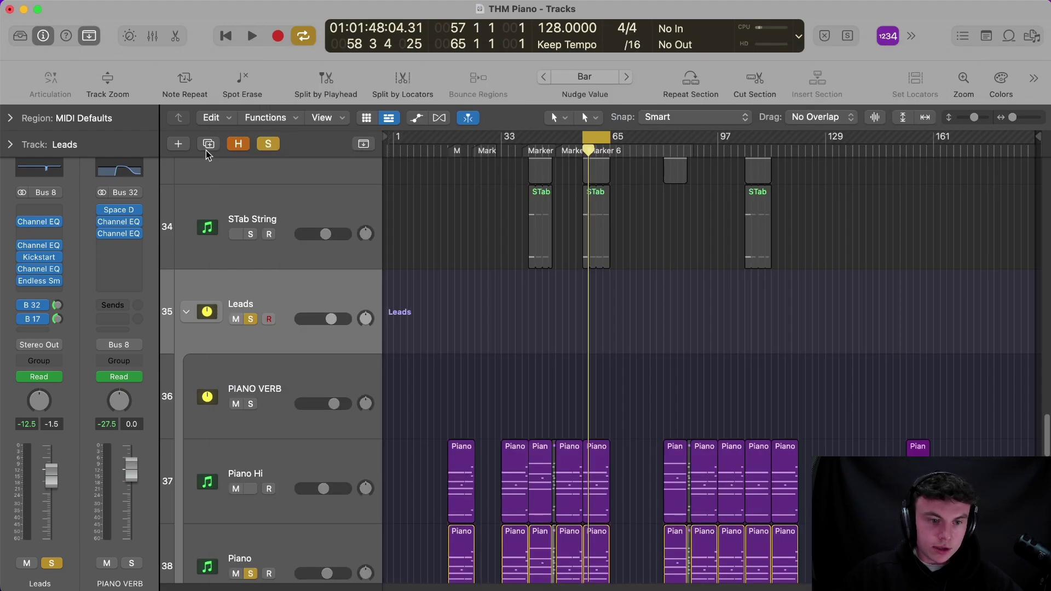
click(116, 229)
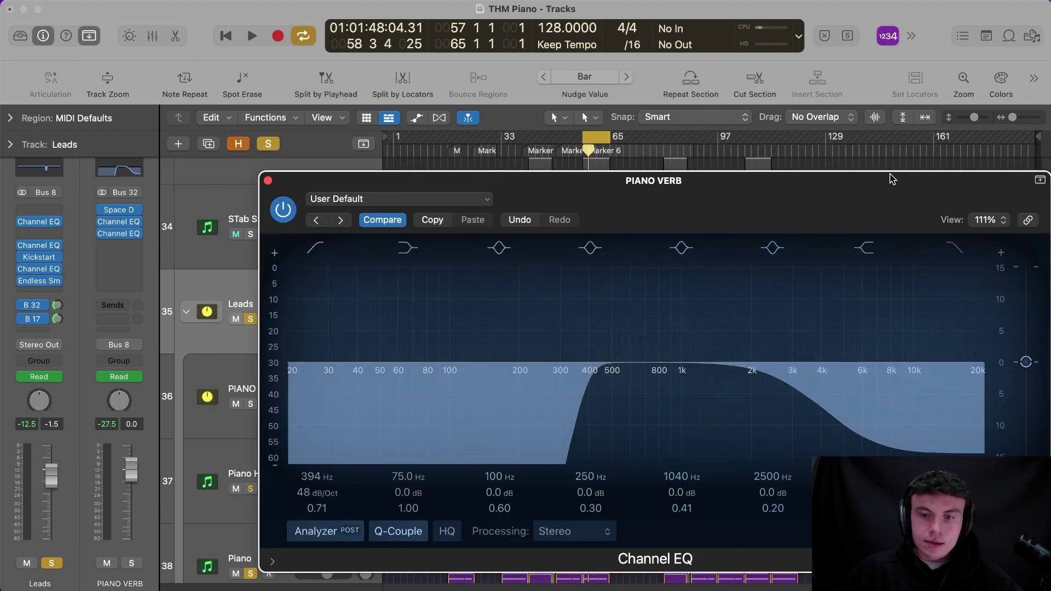
drag(887, 176, 727, 113)
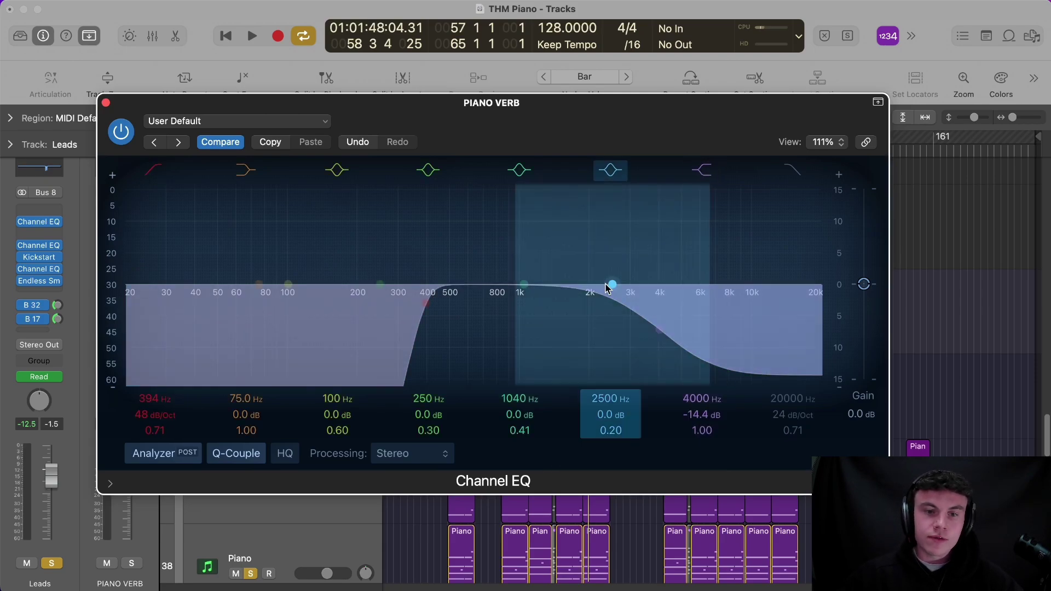
click(105, 103)
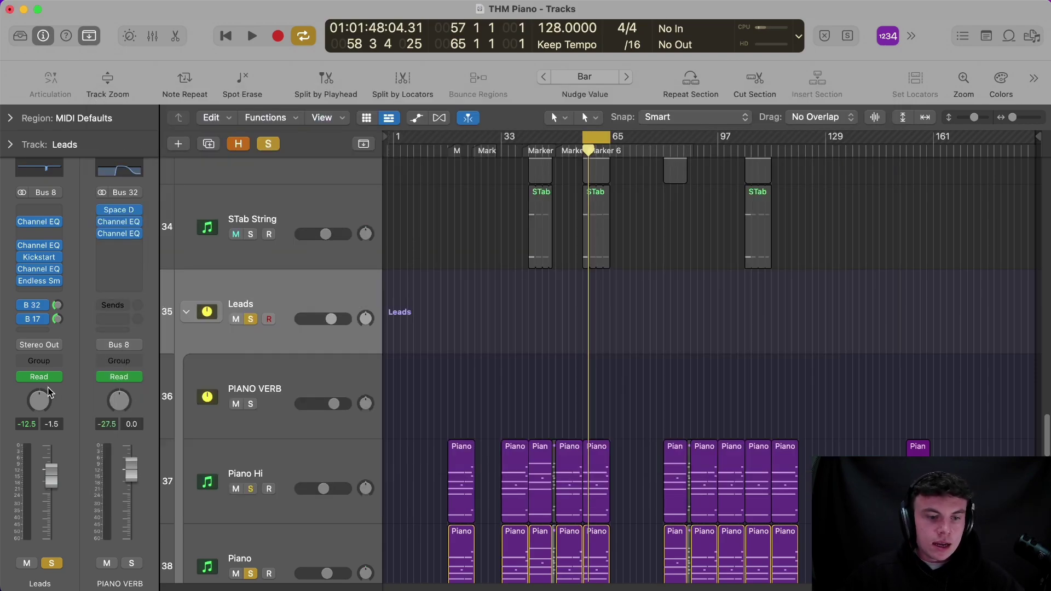
Step: Examine the PIANO 1/8 delay bus fed by the Leads Bus 17 send: its EchoBoy settings and its Channel EQ
click(56, 320)
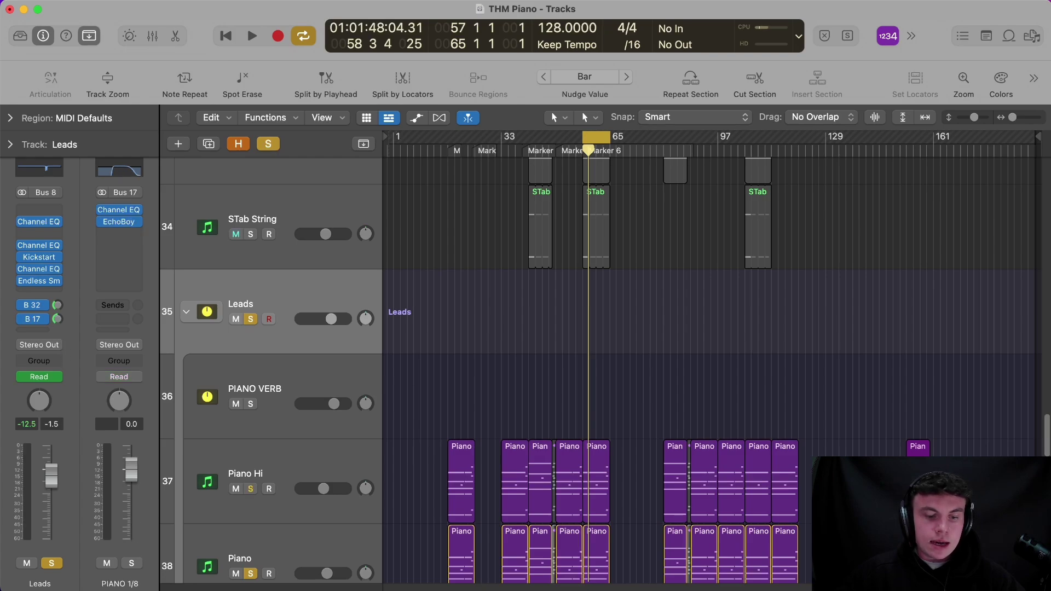
click(124, 221)
click(118, 221)
click(118, 221)
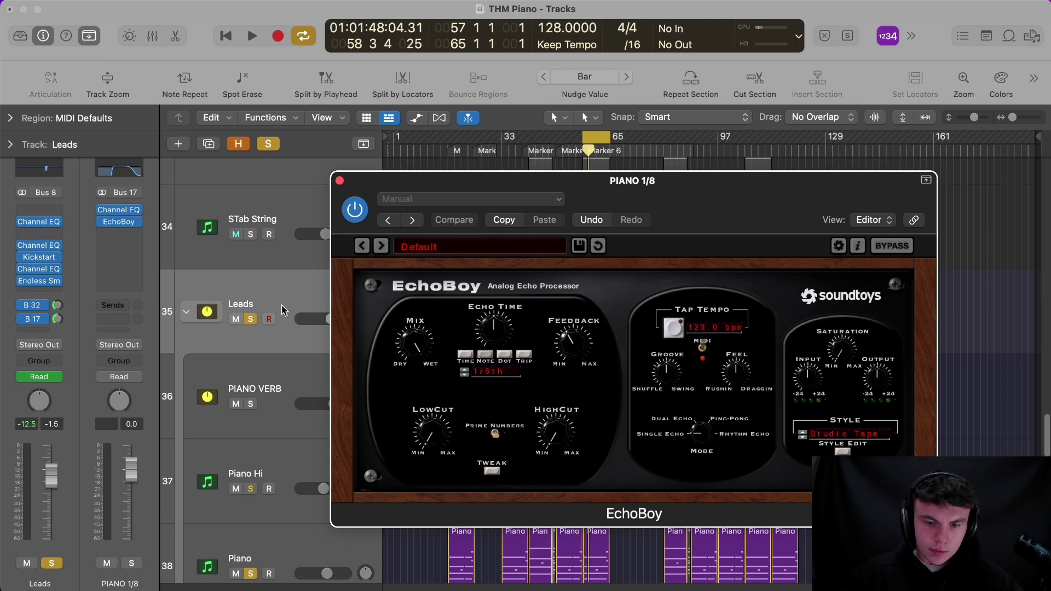
click(340, 181)
click(119, 210)
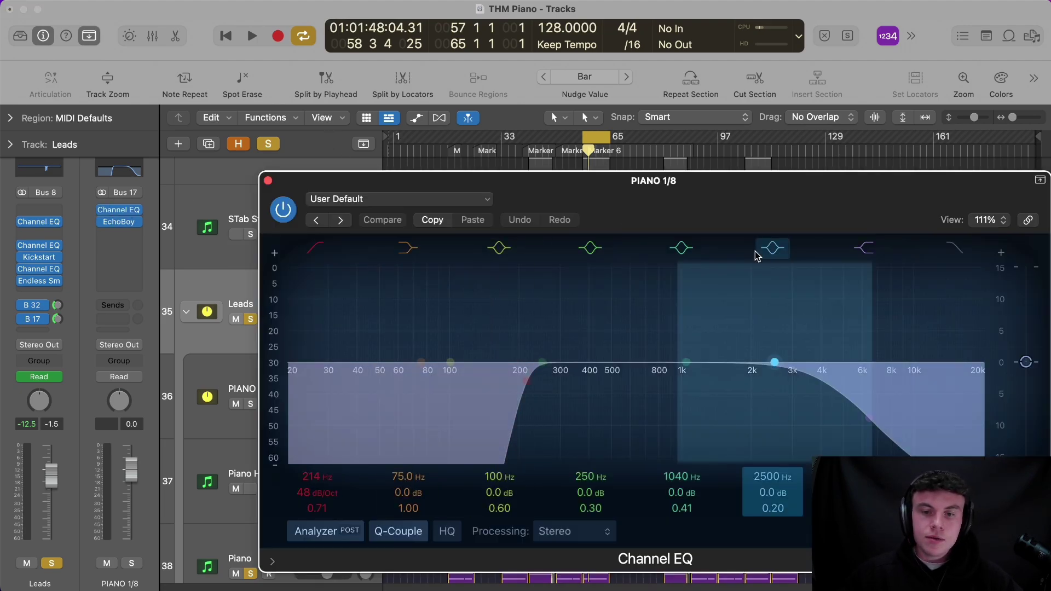
drag(765, 198, 673, 160)
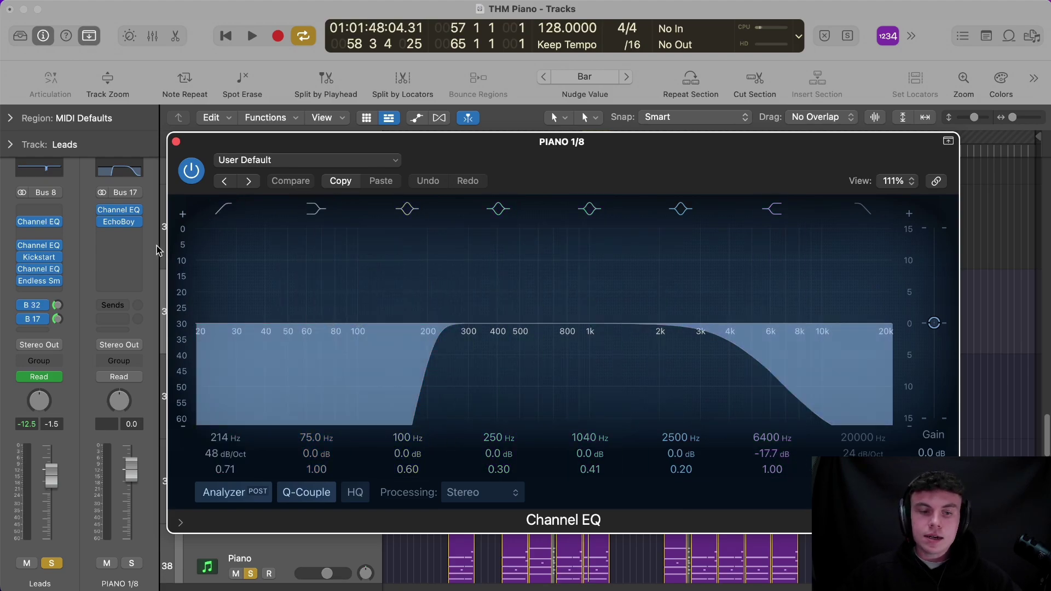
click(177, 144)
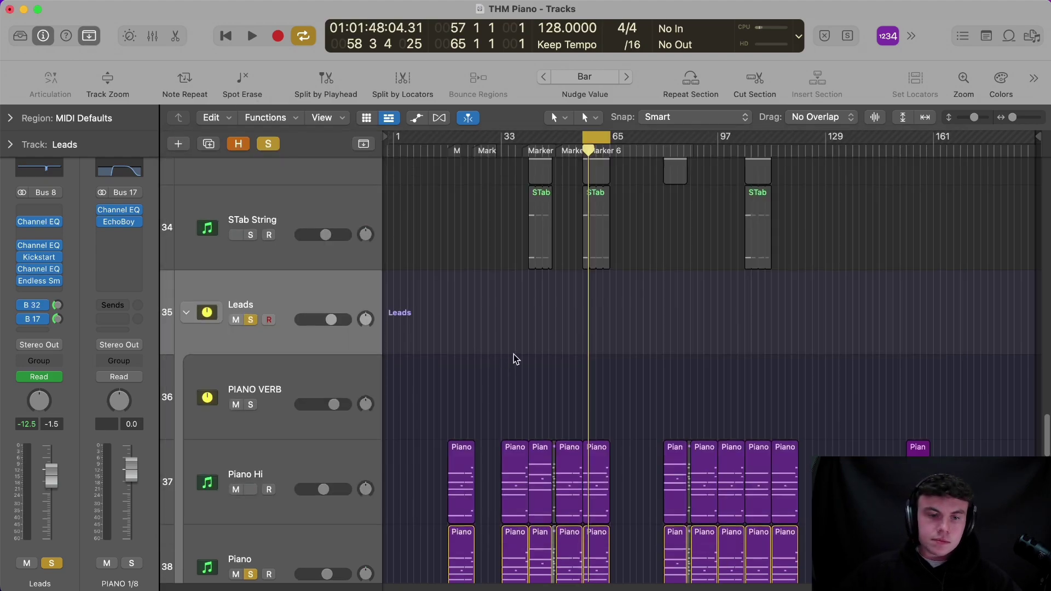
Step: Play the cycled section from bar 57 with Leads, Piano Hi and Piano soloed, and clear the solos after stopping playback
scroll(339, 403, up, 3)
key(super+Down)
key(super+Down)
key(super+Down)
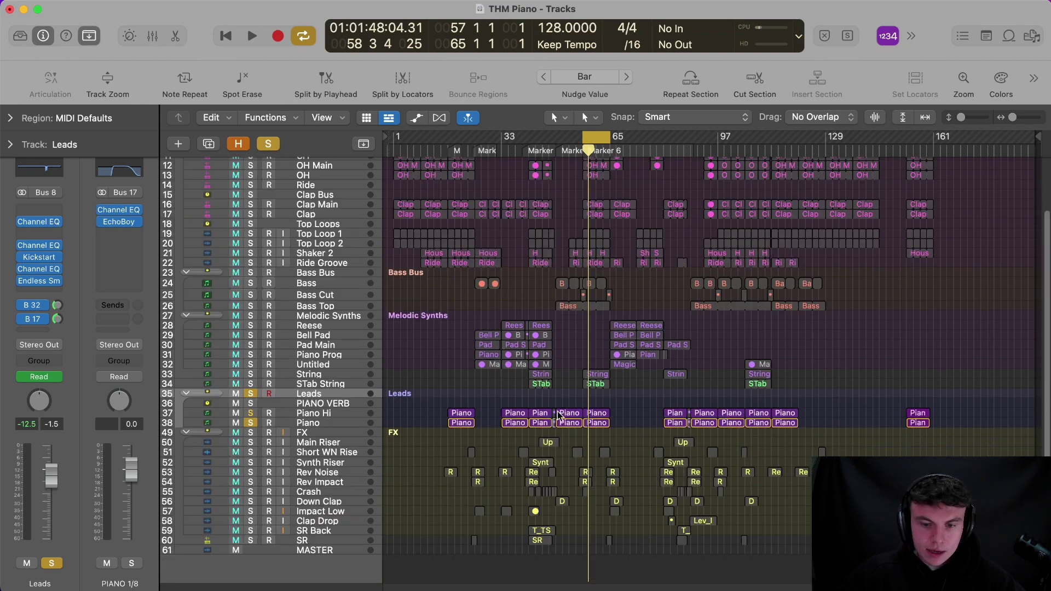
click(252, 427)
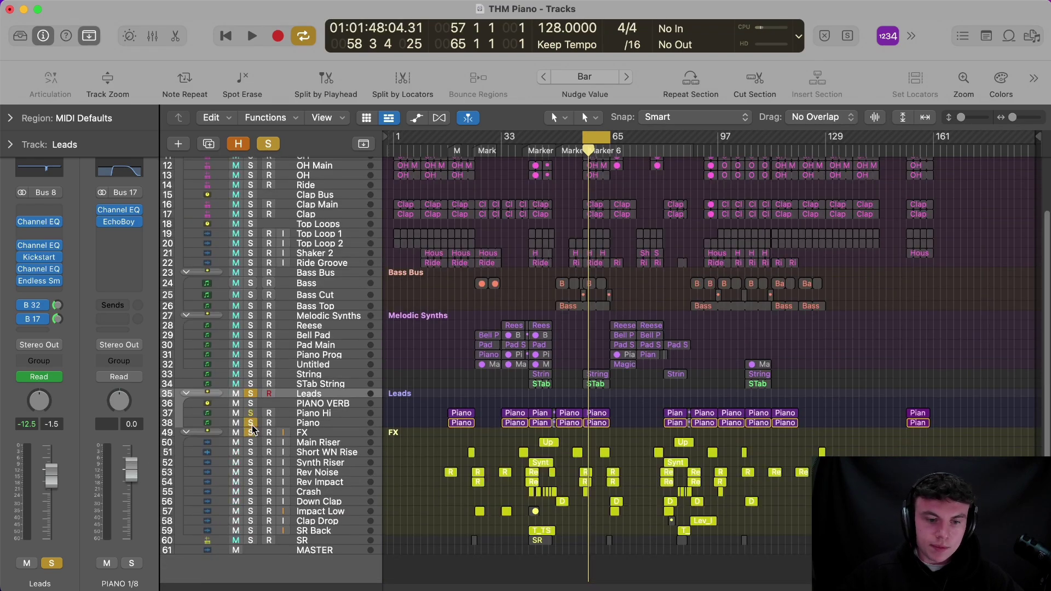
drag(249, 412, 250, 422)
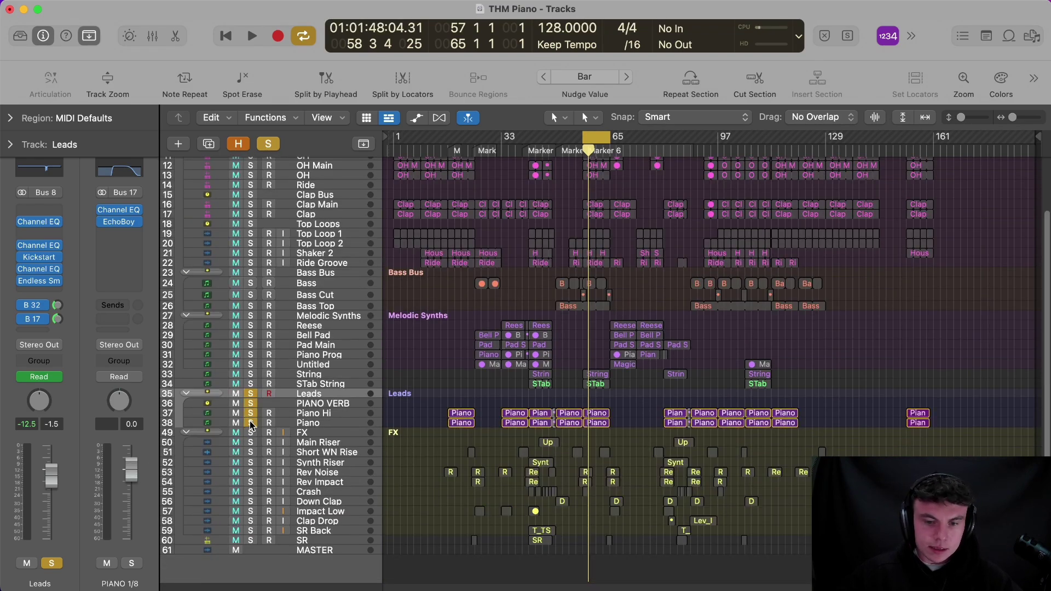
key(space)
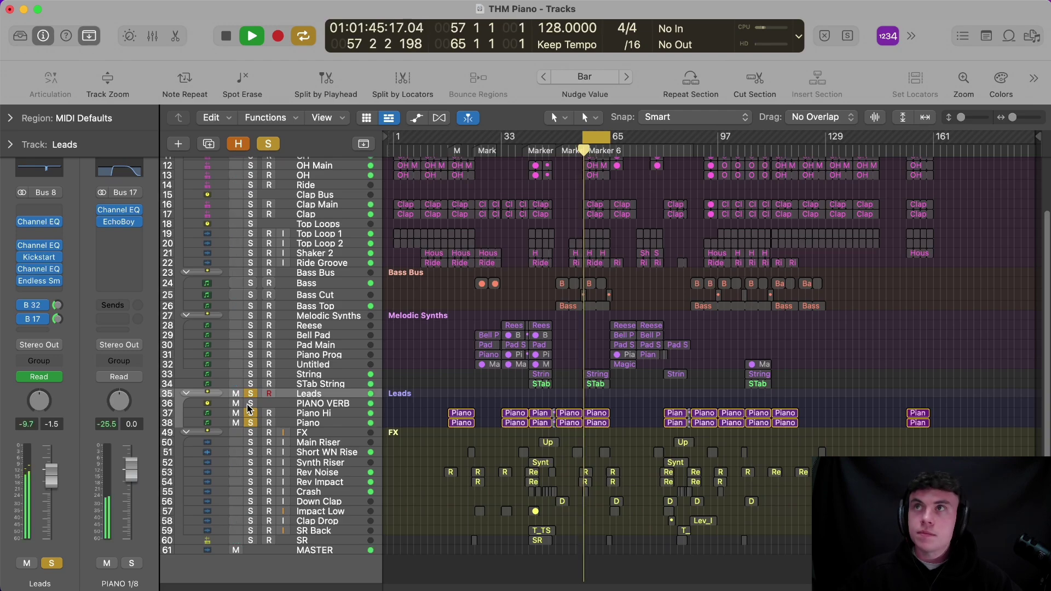
key(space)
click(250, 393)
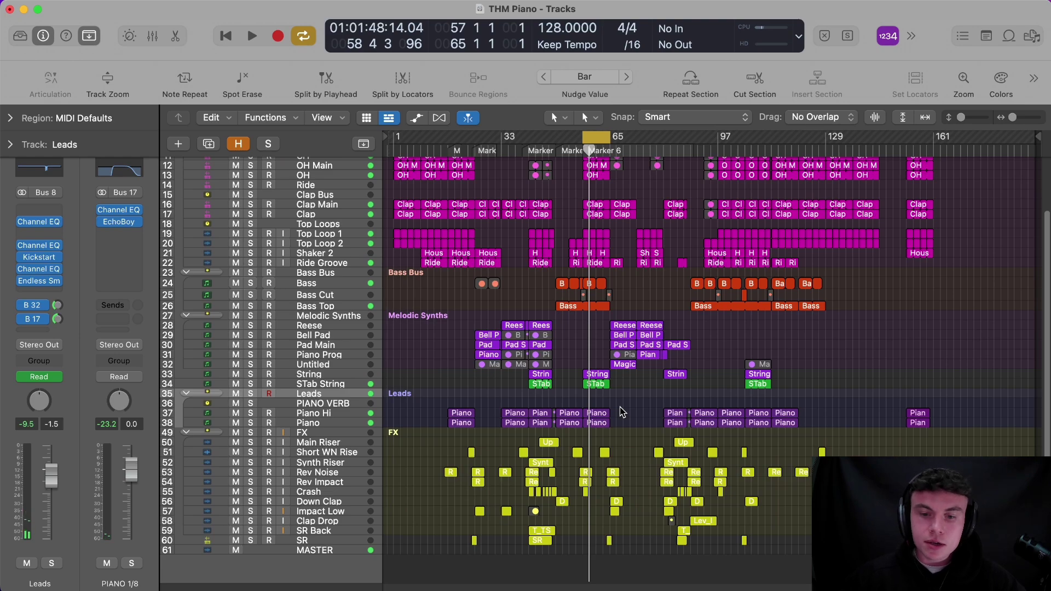
Step: Review the Piano Hi and Piano channel strips by selecting each layer's region at bar 57, and look over the whole arrangement
scroll(588, 389, up, 3)
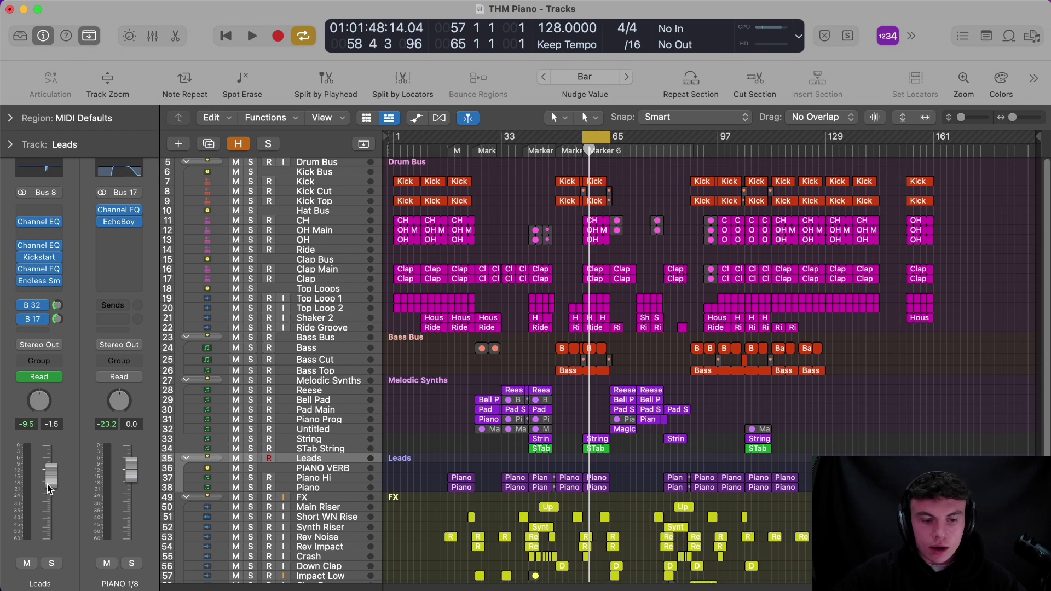
click(596, 477)
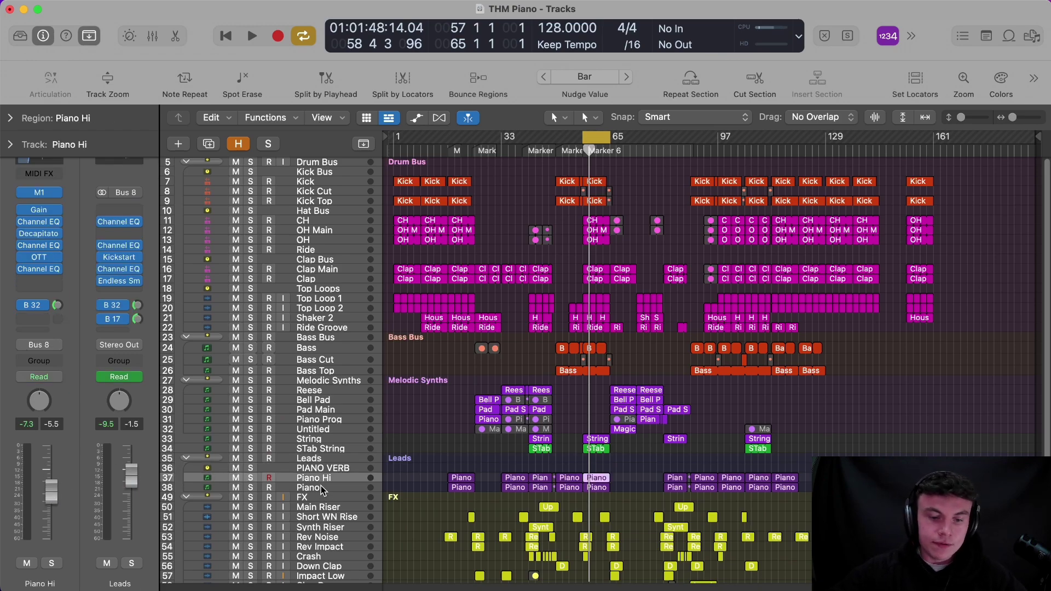
click(597, 487)
click(783, 396)
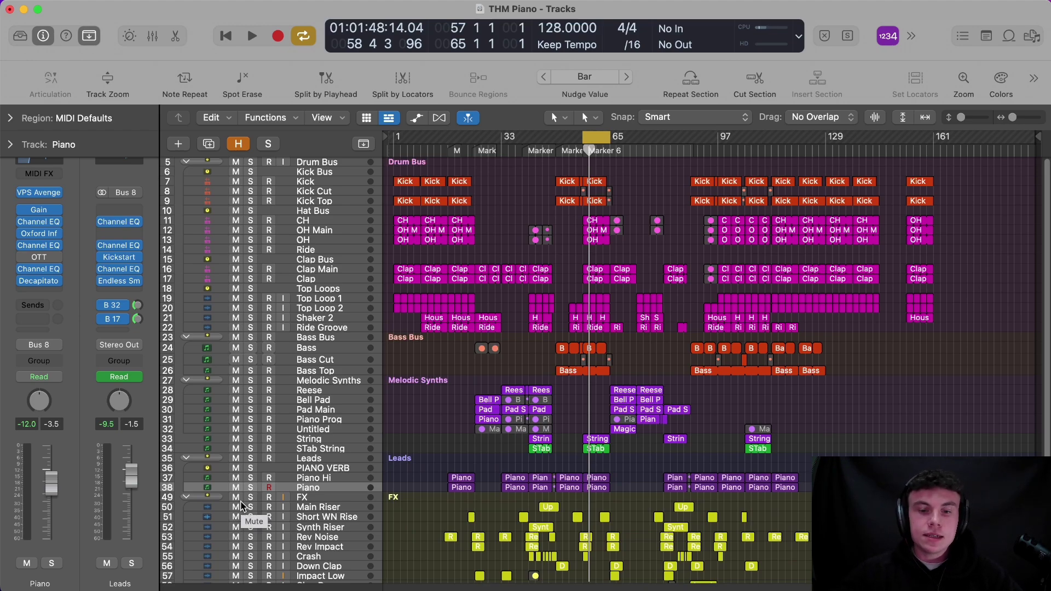
scroll(710, 303, down, 3)
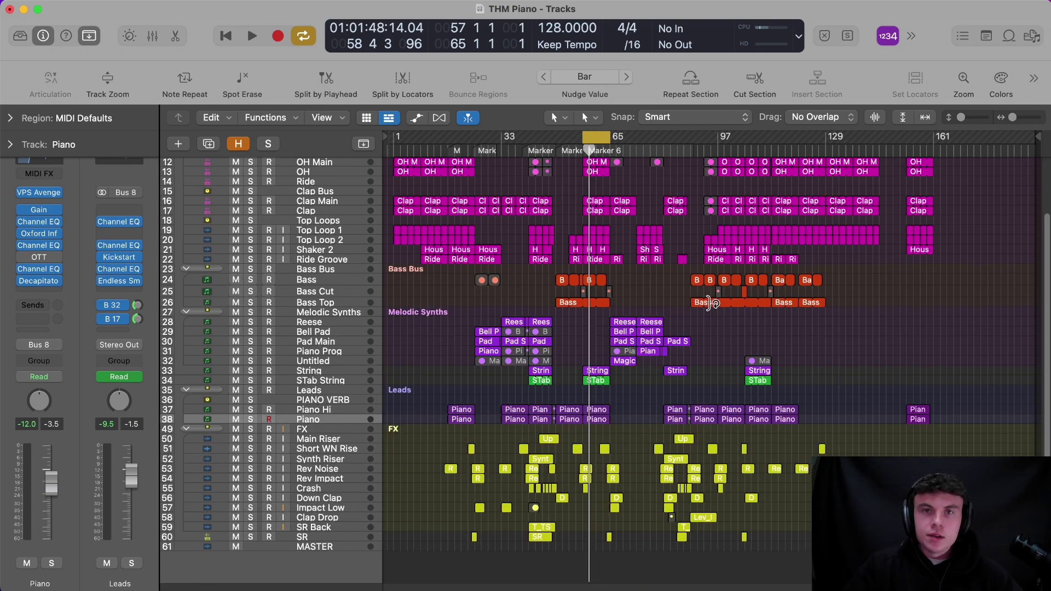